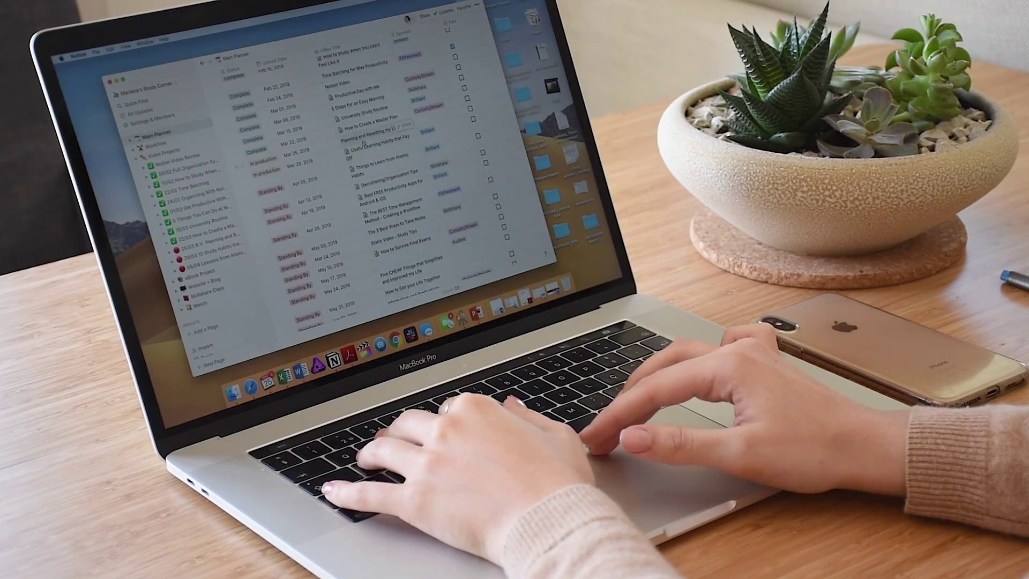
- Preview the Planning and Resetting my Life and How to Create a Master Plan pages
left_click(404, 127)
key("Escape")
left_click(403, 124)
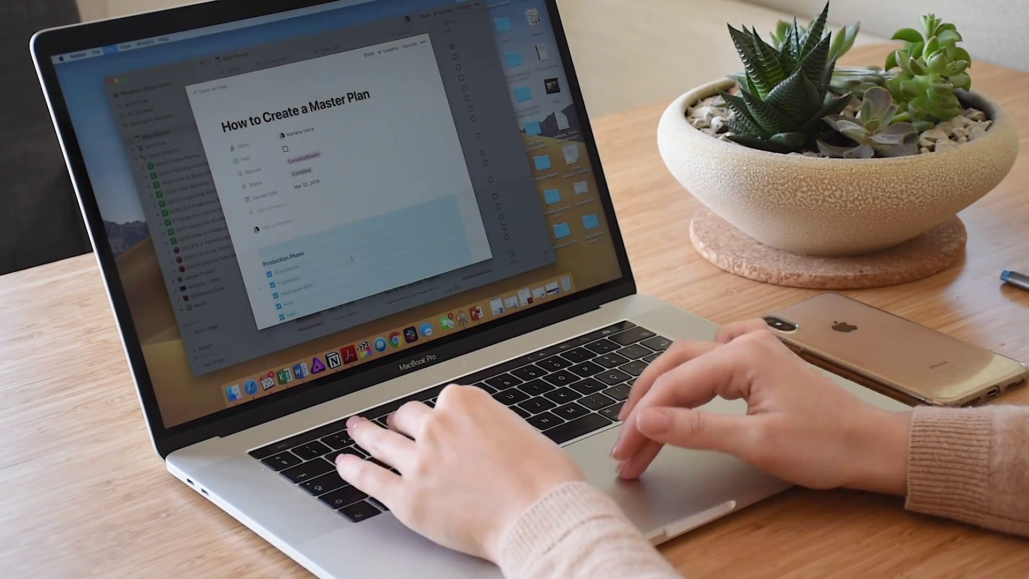
key("Escape")
left_click(405, 127)
scroll(349, 215, "down", 5)
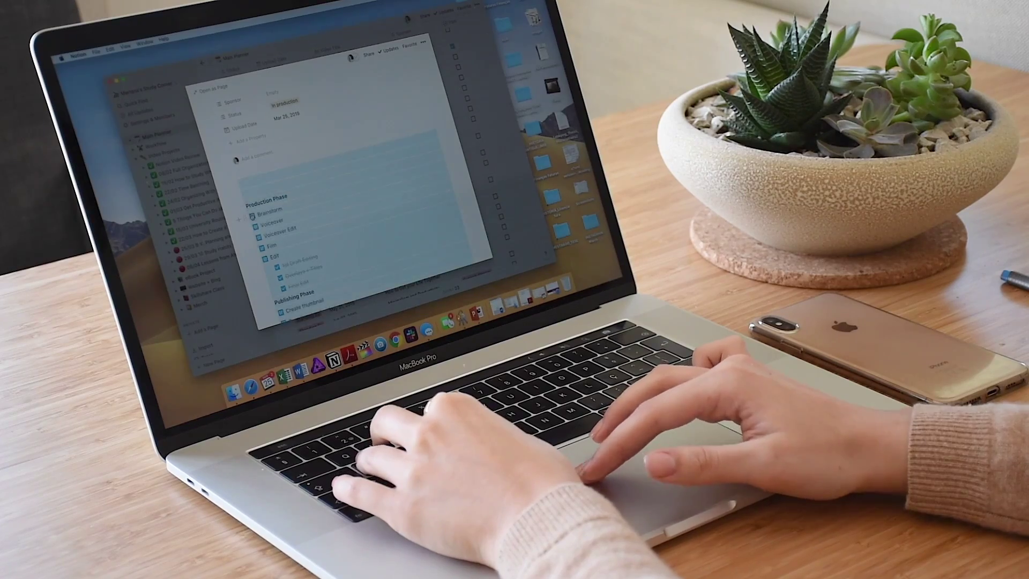
scroll(251, 216, "down", 5)
scroll(253, 223, "up", 5)
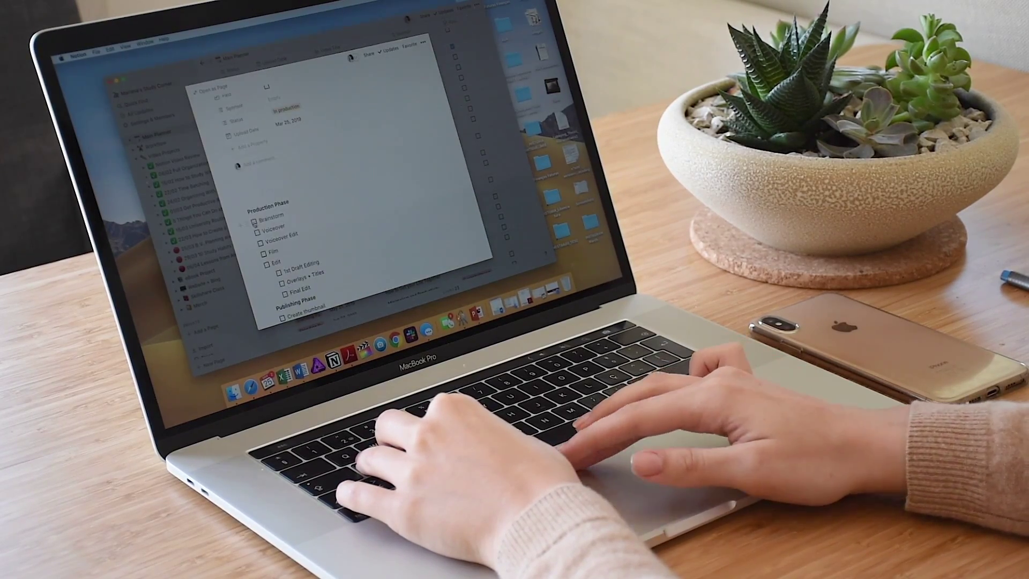
scroll(254, 223, "down", 10)
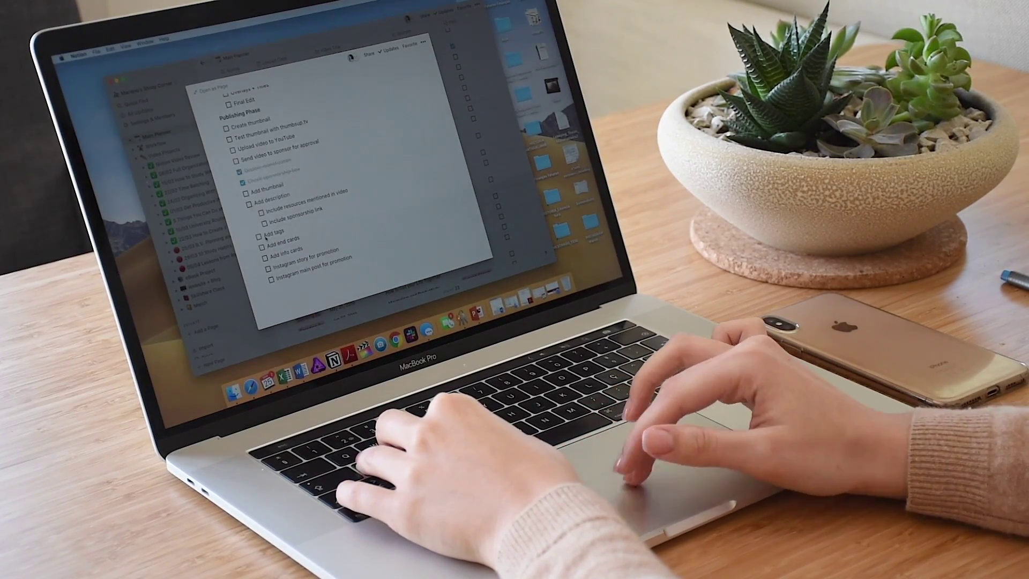
scroll(266, 242, "up", 10)
key("Escape")
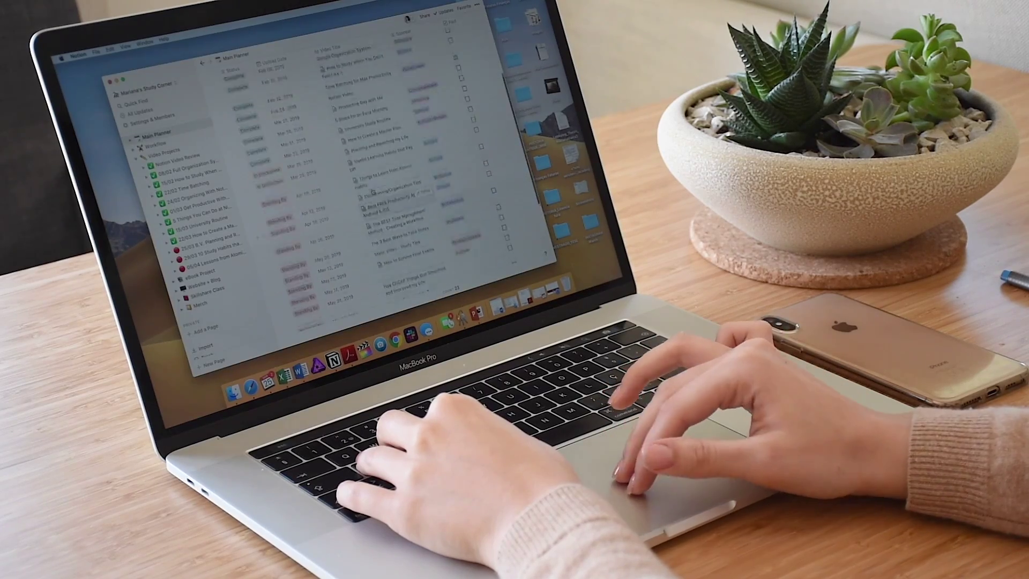
- On Workflow's Monday page, check off Film B-Roll and Film Specific Parts and add a 'Film Video 3' heading
left_click(155, 144)
left_click(261, 236)
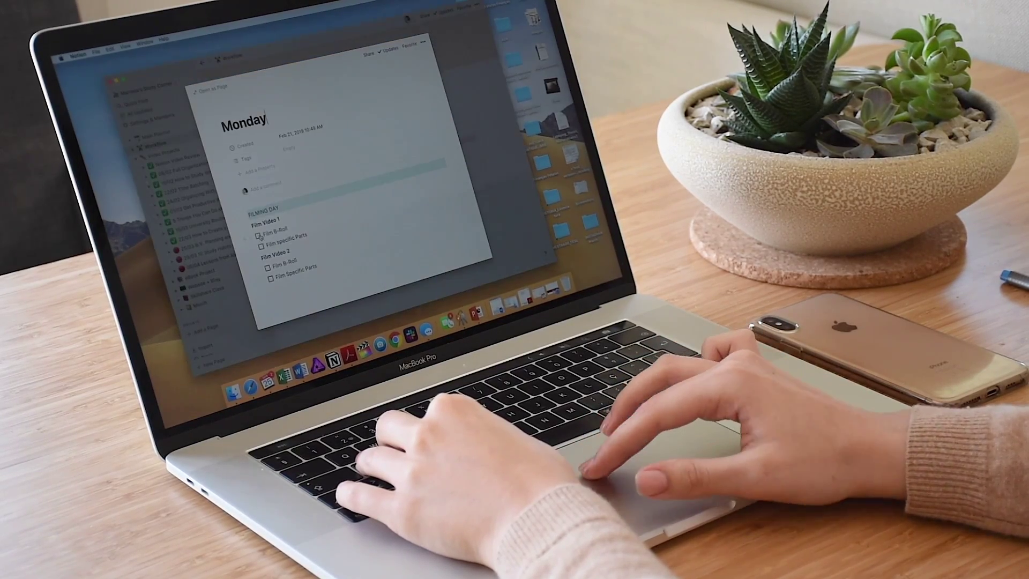
left_click(258, 235)
left_click(261, 246)
type("Film Video 3")
key("Return")
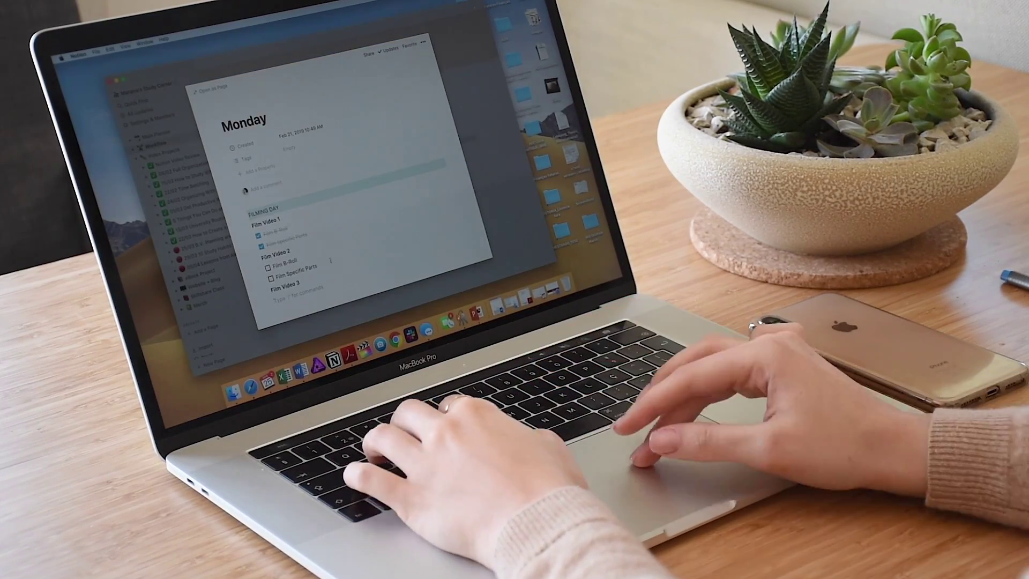
- Close the Monday preview and scroll down the Workflow board
left_click(215, 258)
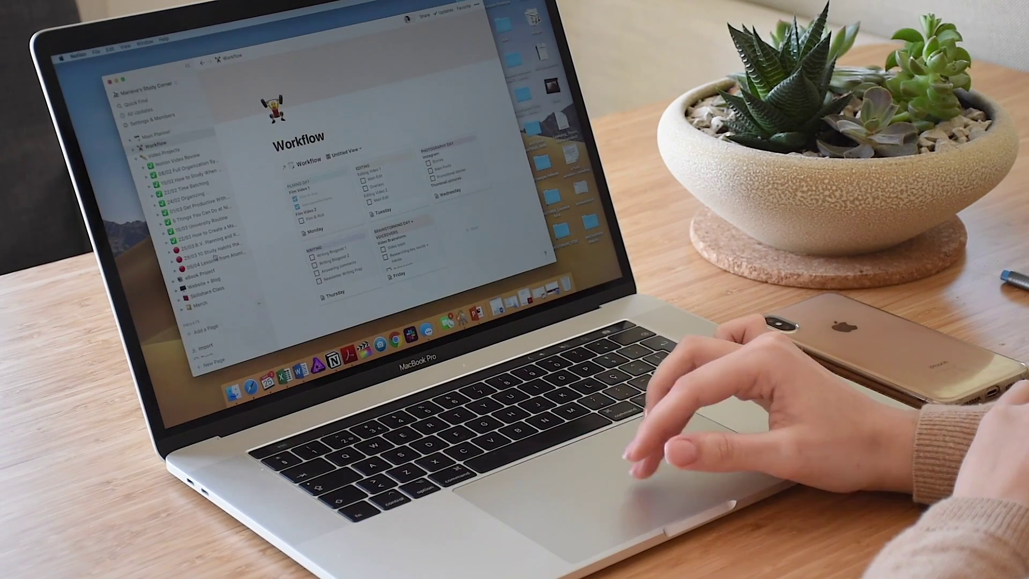
scroll(215, 258, "down", 3)
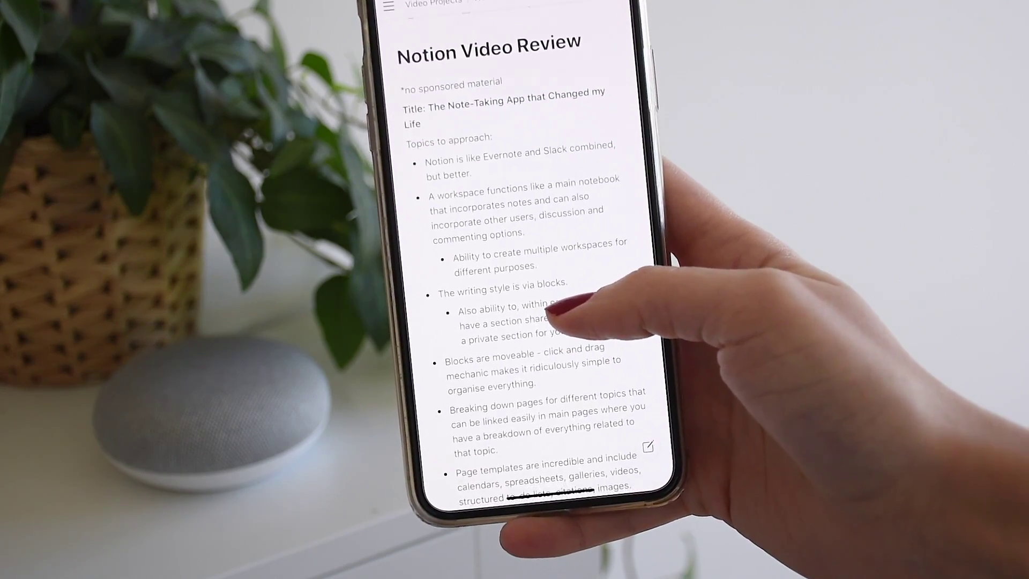
scroll(557, 311, "down", 2)
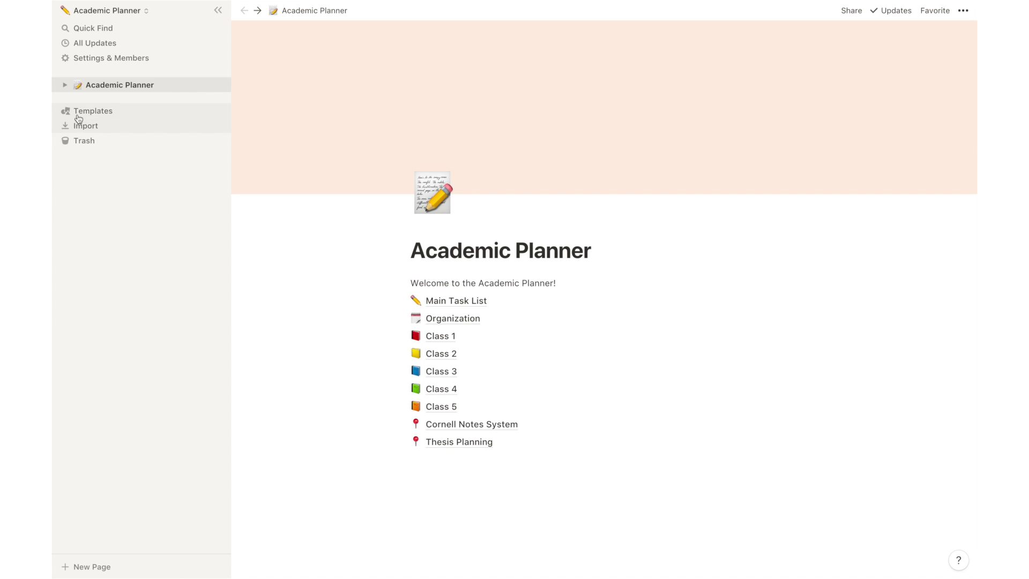
- Expand Academic Planner in the sidebar to list its nine subpages
left_click(64, 85)
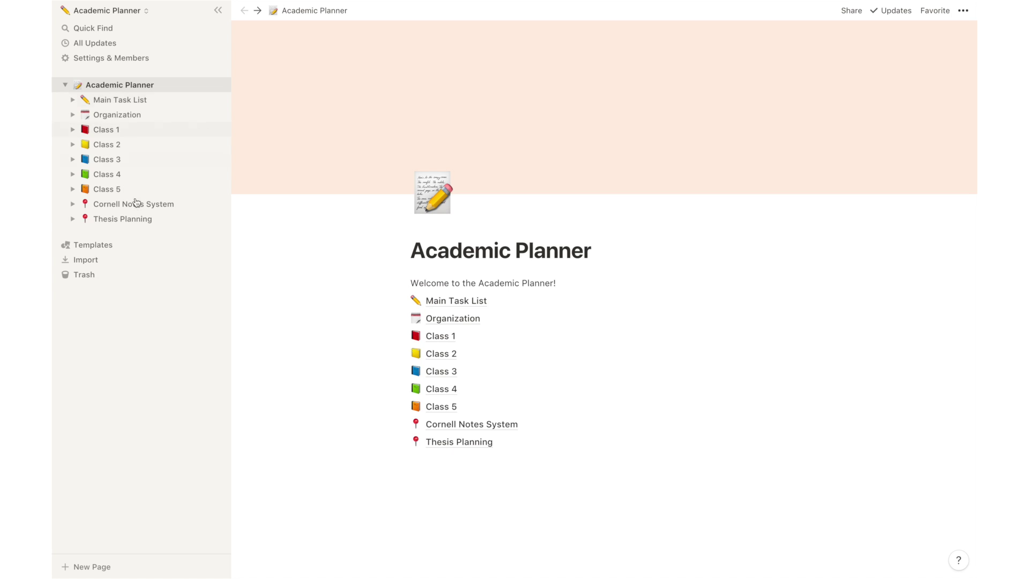
- On the Main Task List board, drag Class 4 Task into Doing and Class 3 Task into Done
left_click(117, 101)
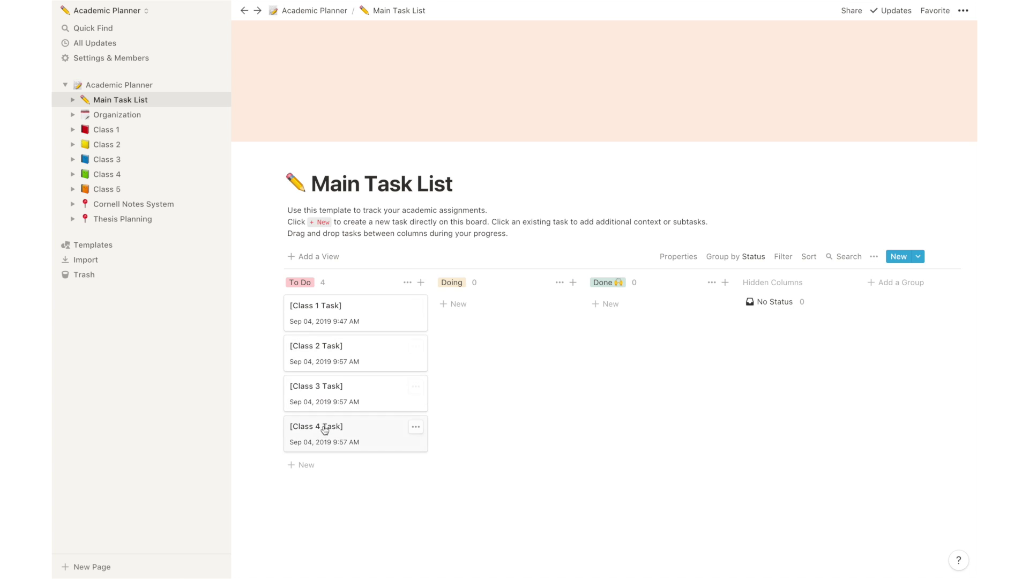
left_click_drag(328, 429, 480, 328)
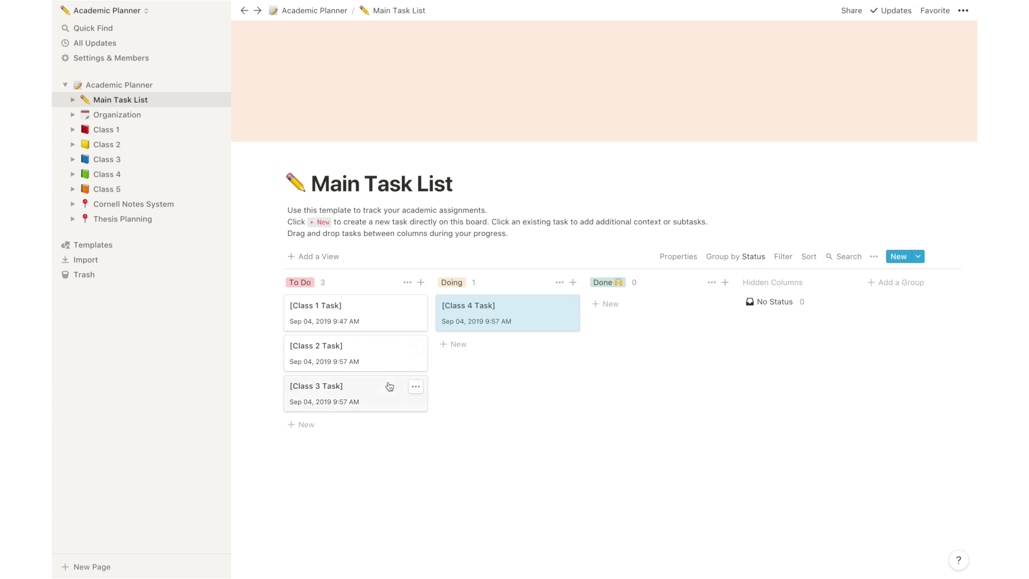
left_click_drag(452, 386, 662, 325)
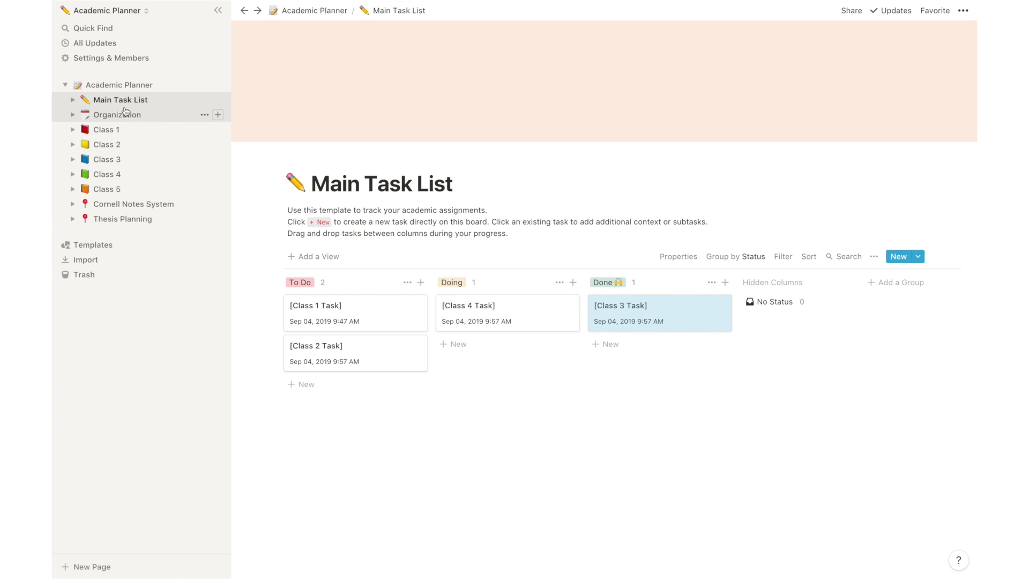
- Expand Organization and view its empty September 2019 Calendar month
left_click(73, 115)
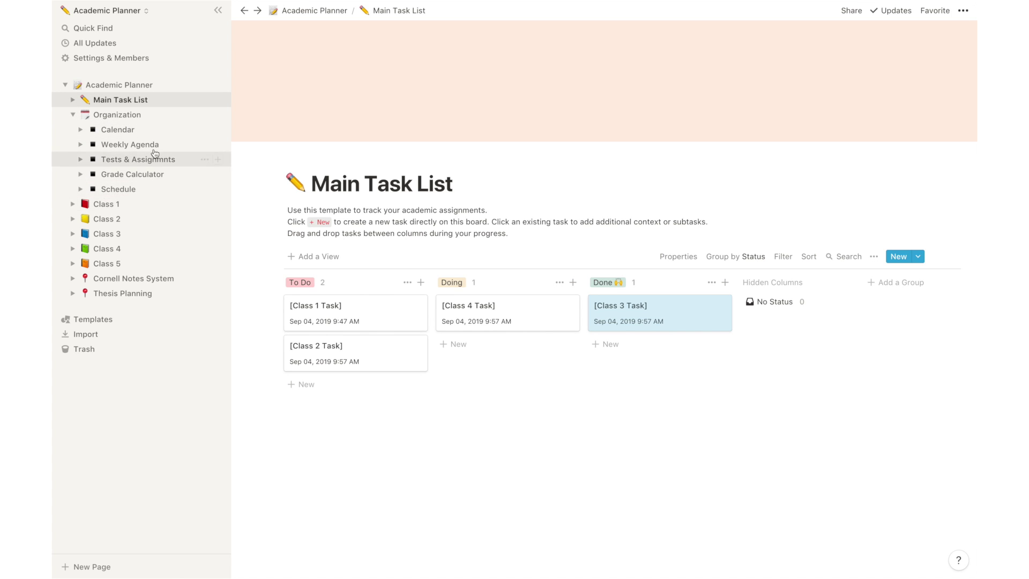
left_click(142, 130)
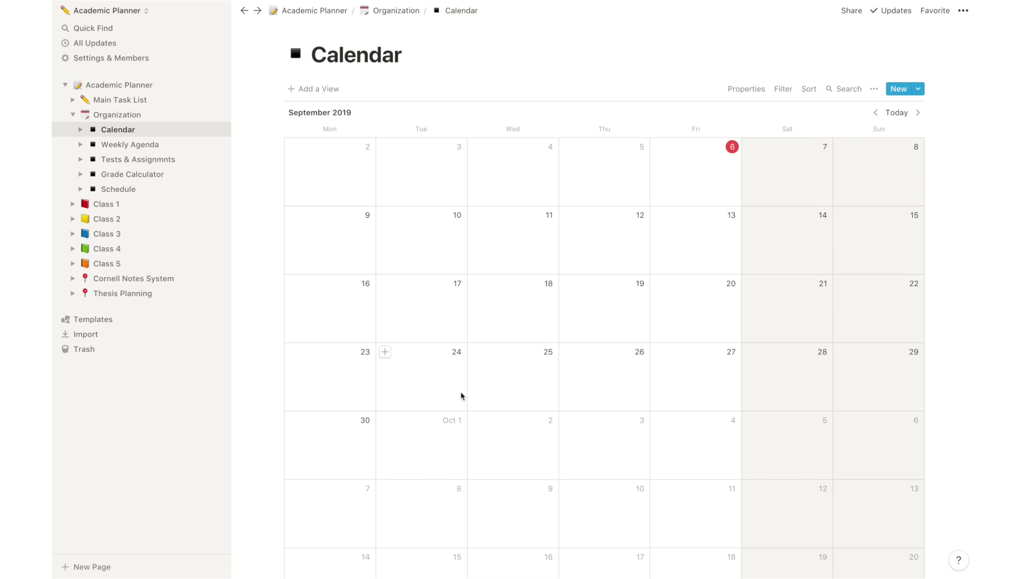
scroll(461, 395, "down", 3)
scroll(460, 395, "up", 2)
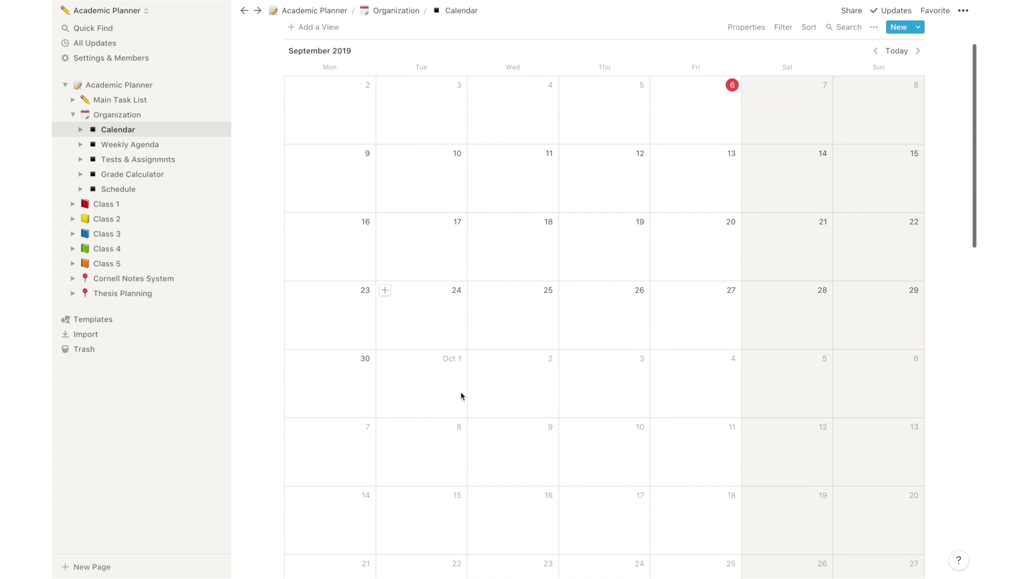
scroll(461, 395, "up", 2)
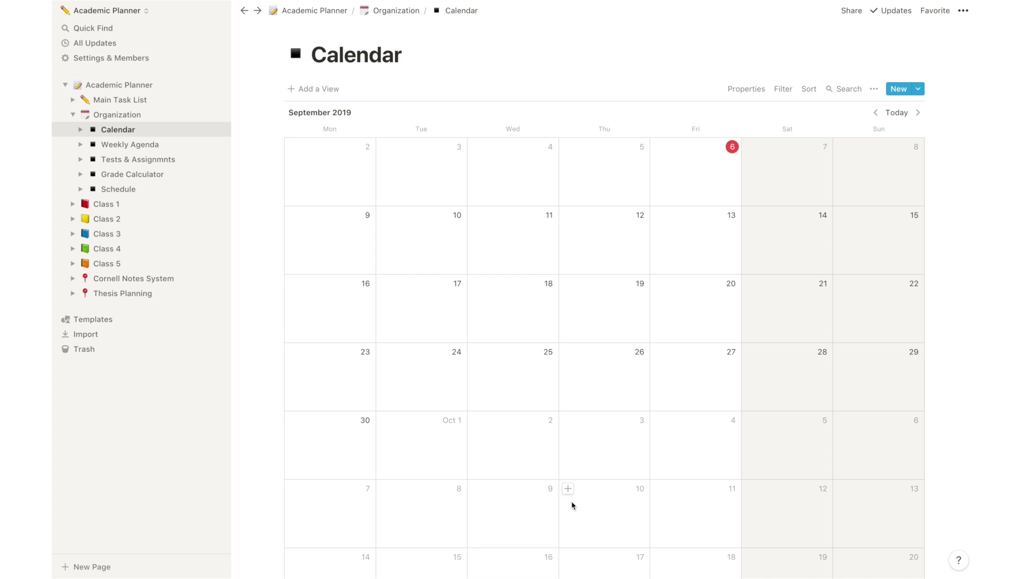
- On the Weekly Agenda, tick Tuesday's 'Class 5 at 11 a.m.' item as done
left_click(131, 145)
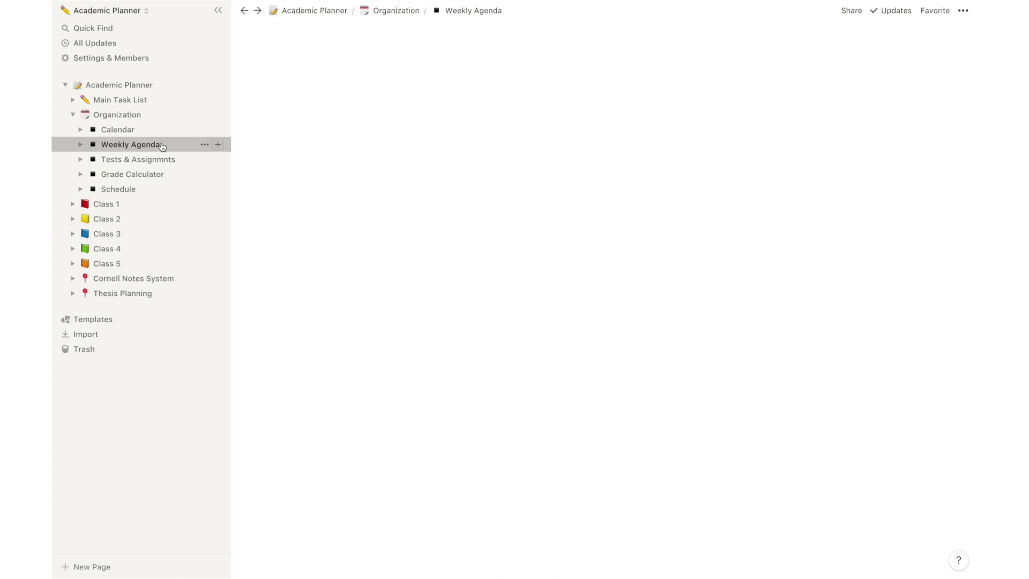
scroll(386, 508, "down", 1)
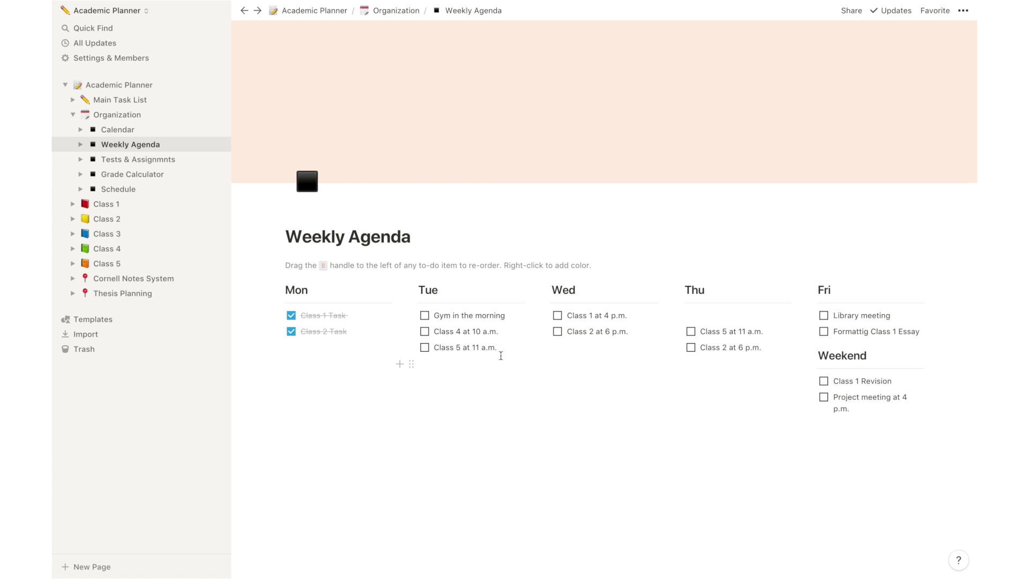
left_click_drag(501, 351, 430, 351)
left_click(401, 392)
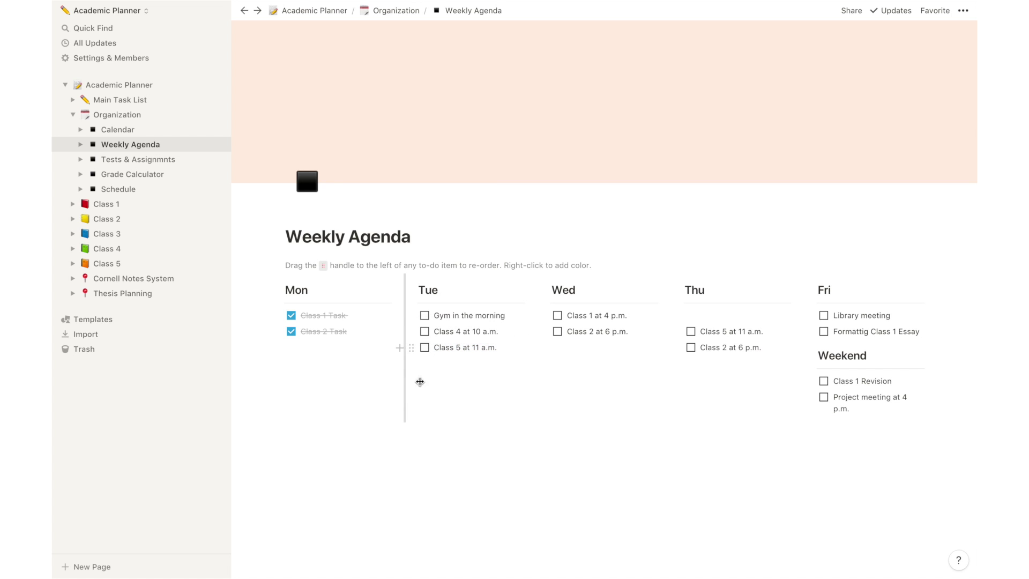
left_click(424, 348)
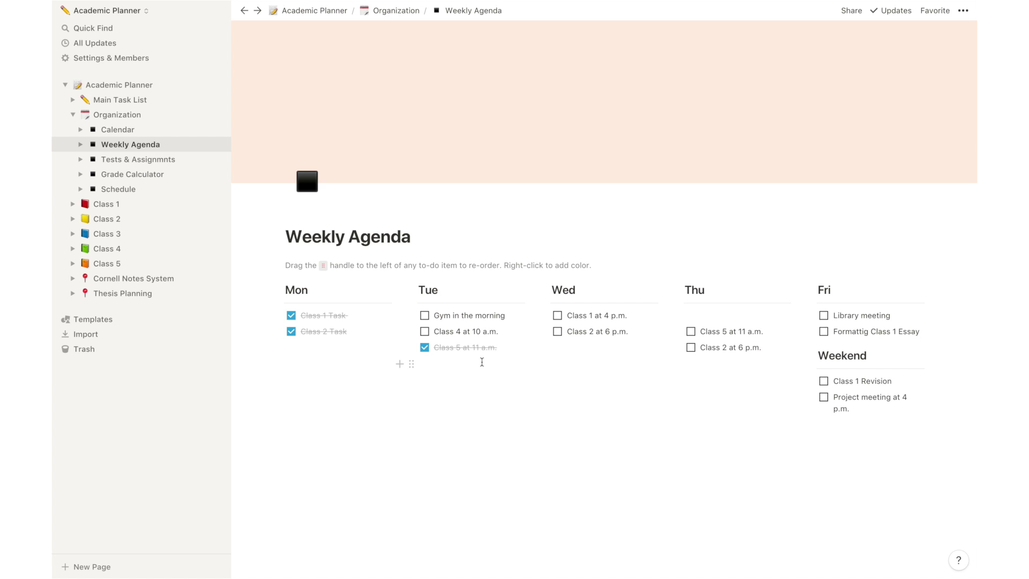
- Open Tests & Assignments, showing eight entries from Oct 16 Group Work to Dec 08 Final Exam
left_click(188, 163)
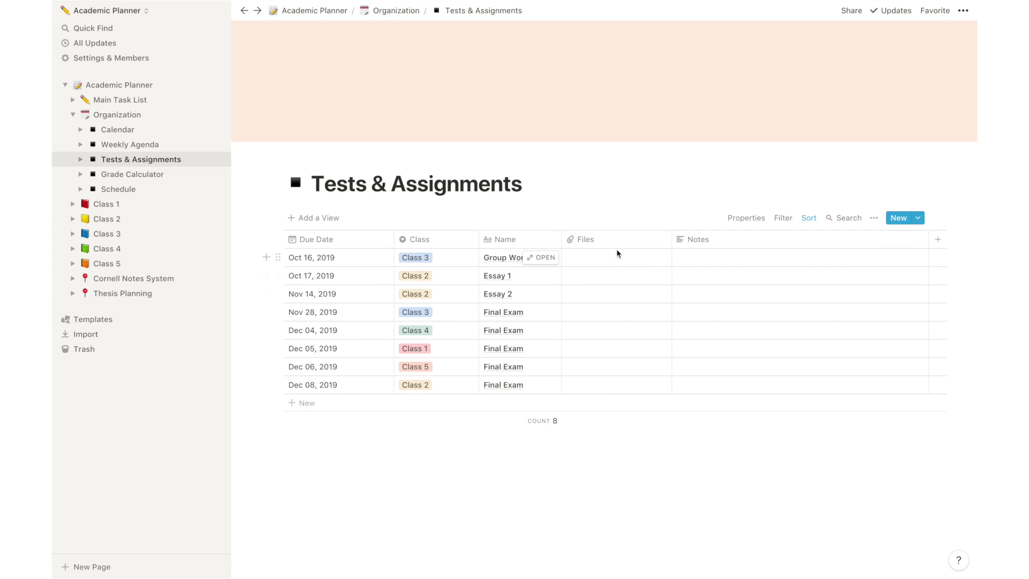
- Try attaching a file to the Group Work row, then place an orange sticky note on the Khiamian sites map
left_click(603, 263)
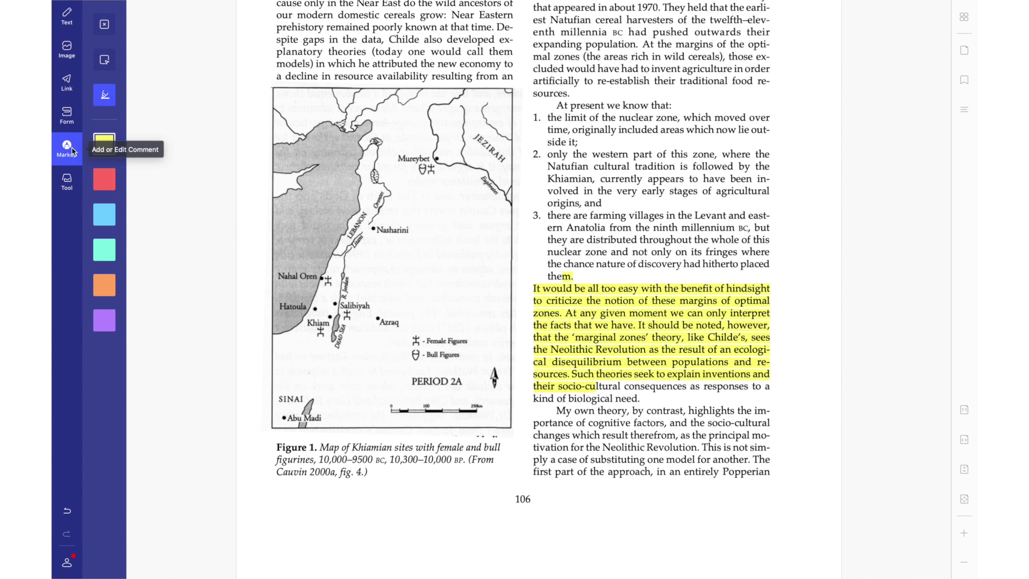
left_click(66, 146)
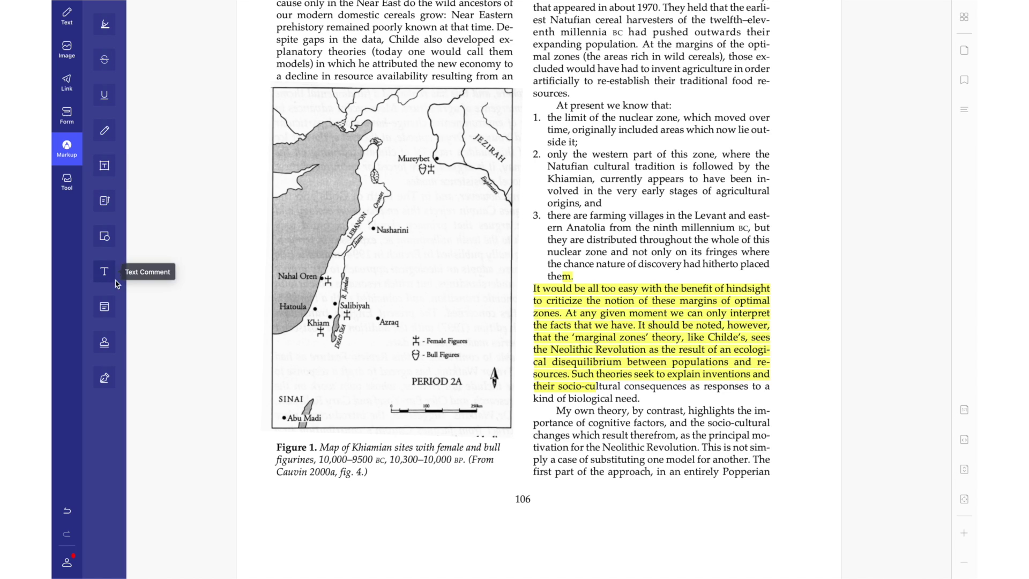
left_click(104, 306)
left_click(105, 187)
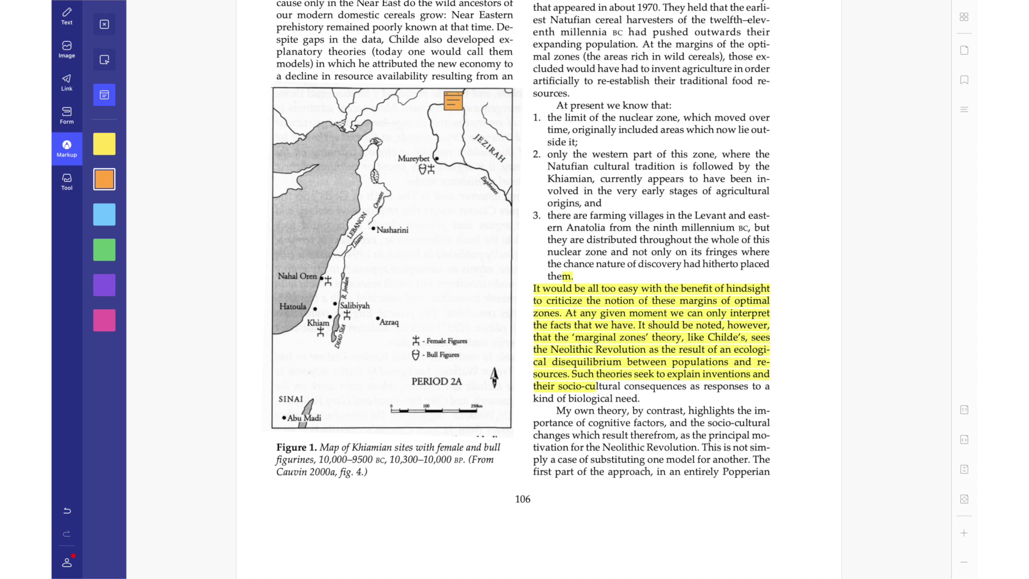
left_click(399, 165)
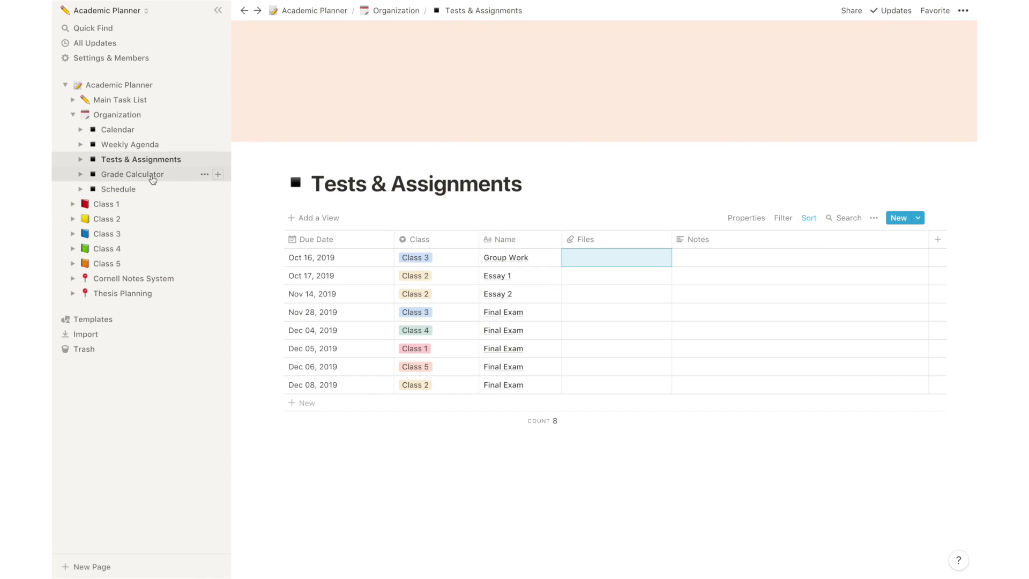
- Open the Grade Calculator and scroll through its class grade tables
left_click(152, 180)
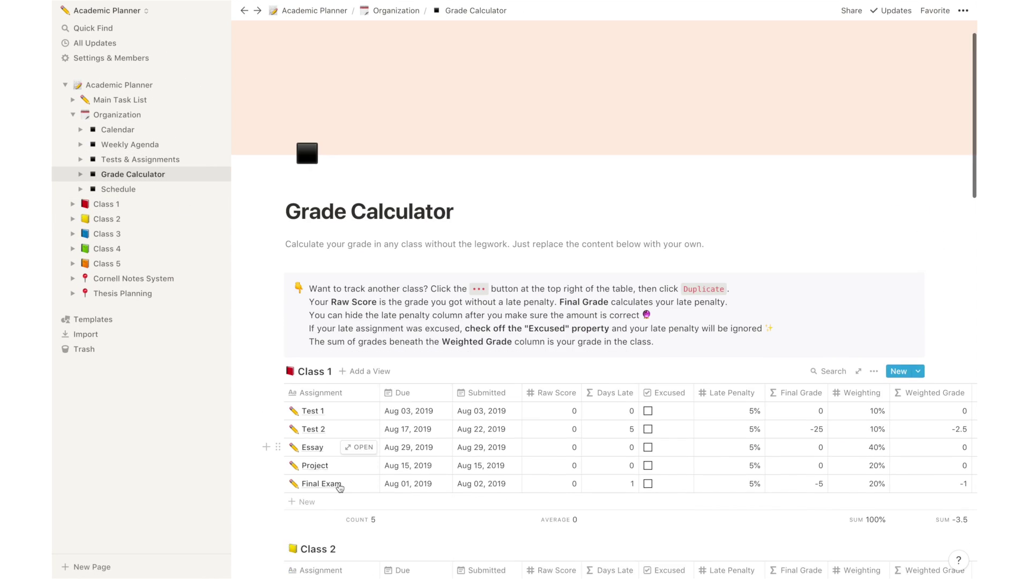
scroll(339, 487, "down", 3)
scroll(338, 485, "down", 2)
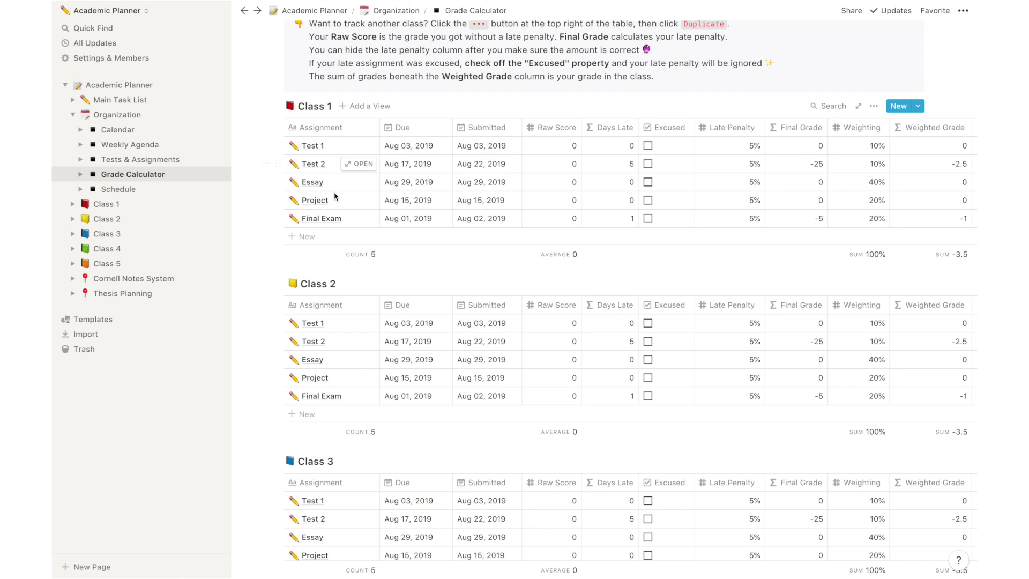
scroll(356, 248, "down", 3)
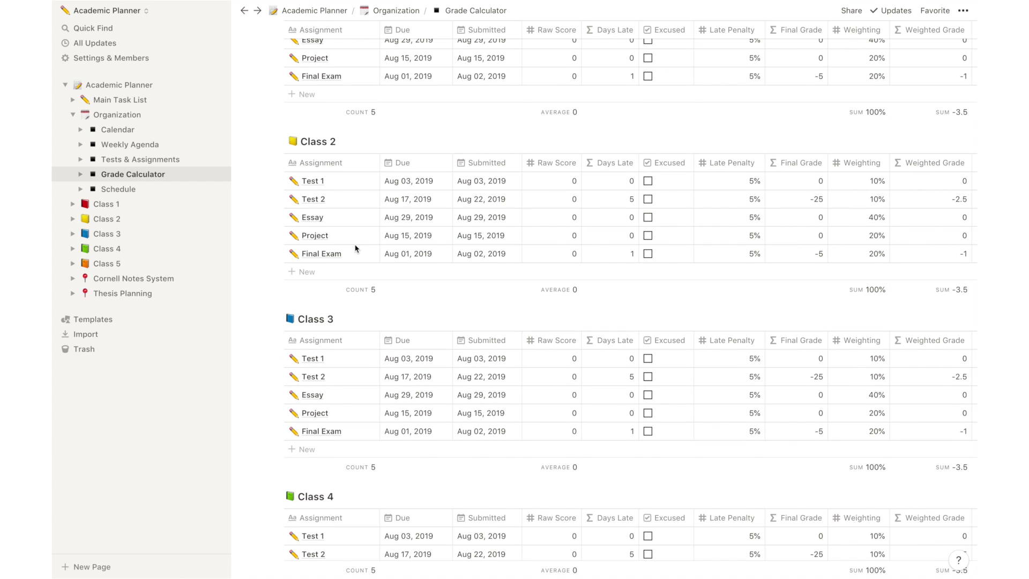
scroll(355, 248, "down", 2)
scroll(606, 459, "down", 4)
scroll(596, 490, "down", 5)
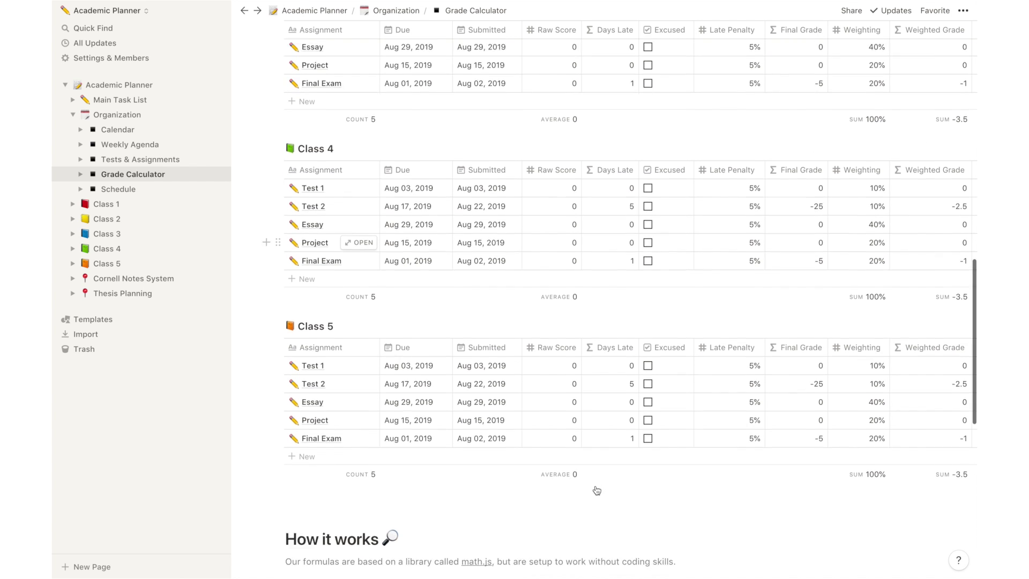
scroll(667, 155, "down", 2)
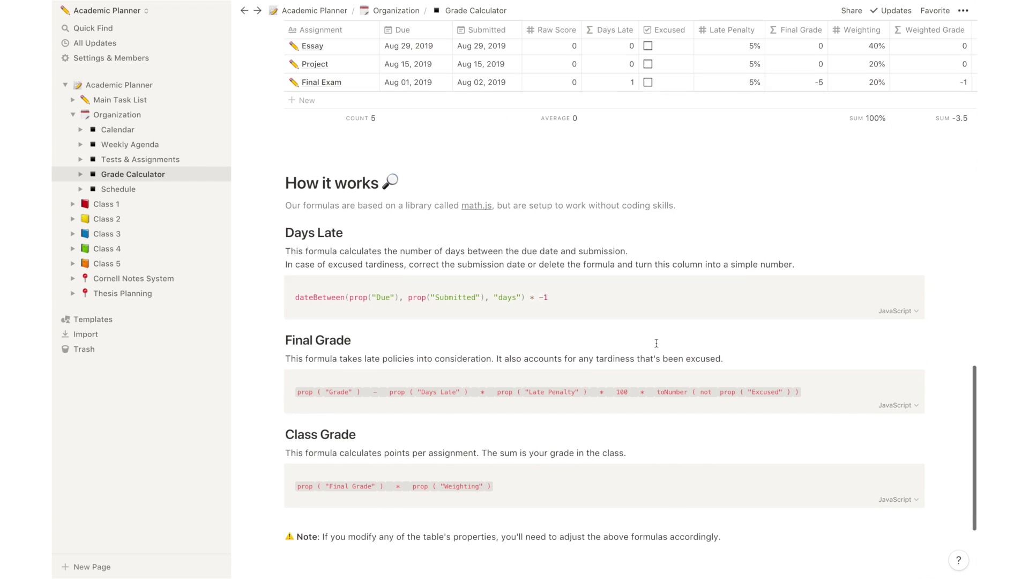
scroll(573, 523, "down", 1)
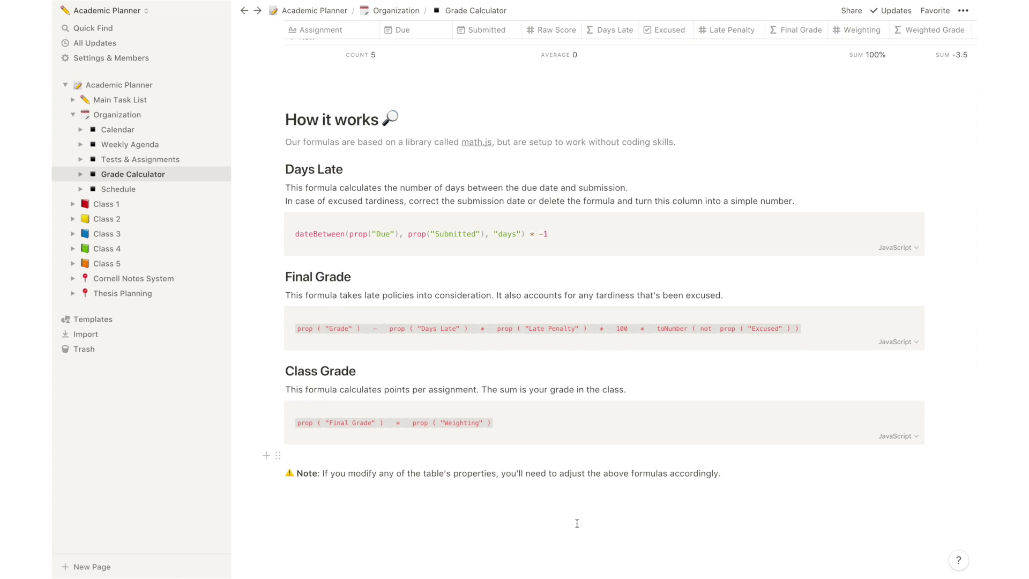
- Review the How it works formulas, then open the 8:00–16:30 weekly class Schedule
scroll(647, 290, "up", 13)
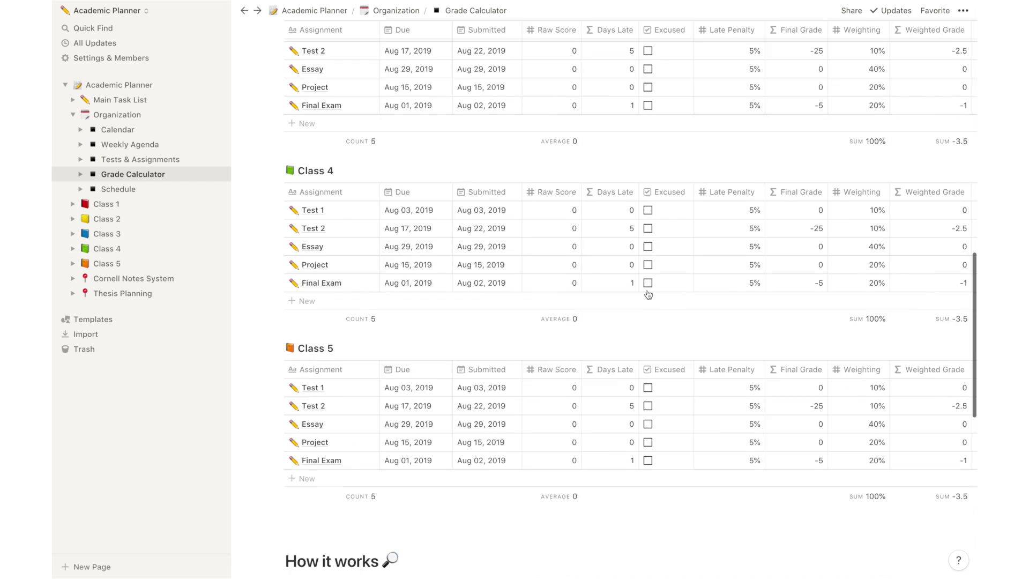
scroll(577, 281, "up", 9)
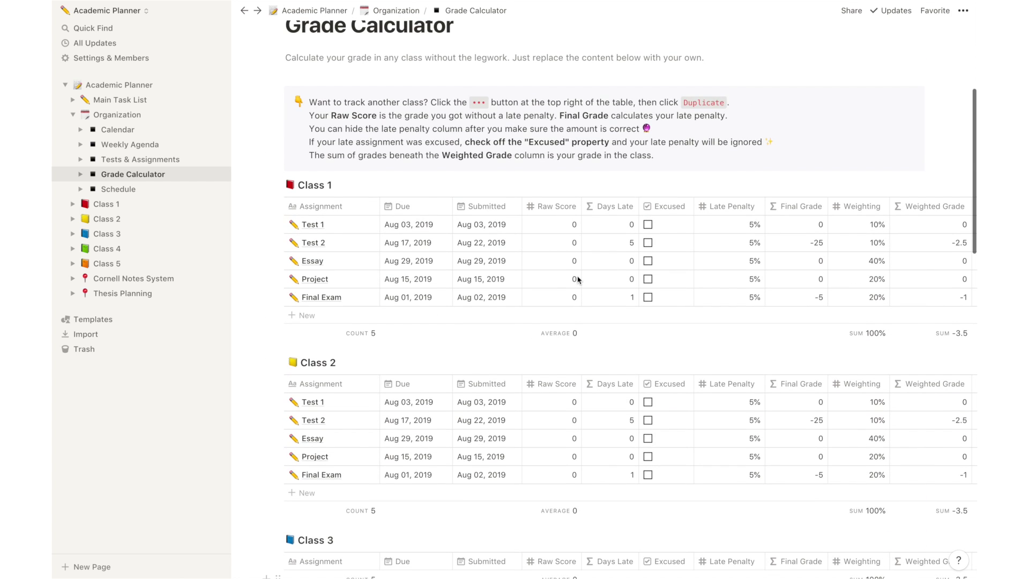
scroll(400, 446, "down", 2)
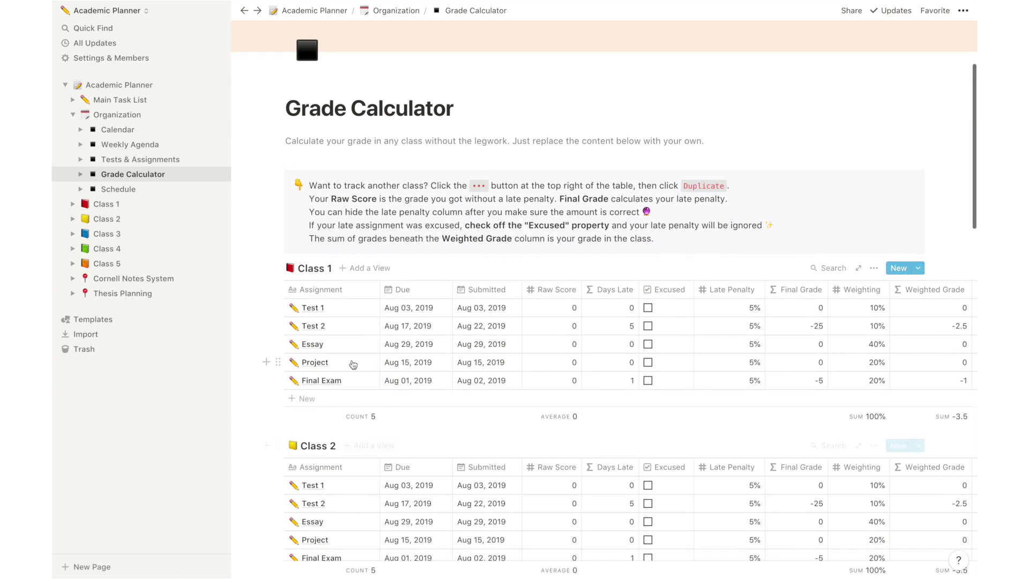
scroll(315, 480, "down", 2)
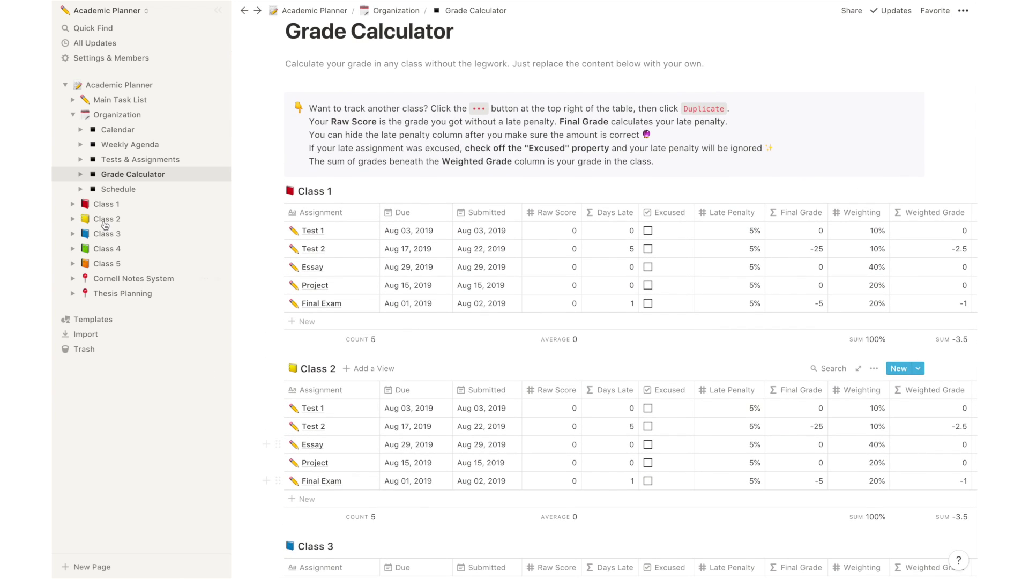
left_click(118, 188)
scroll(446, 392, "down", 3)
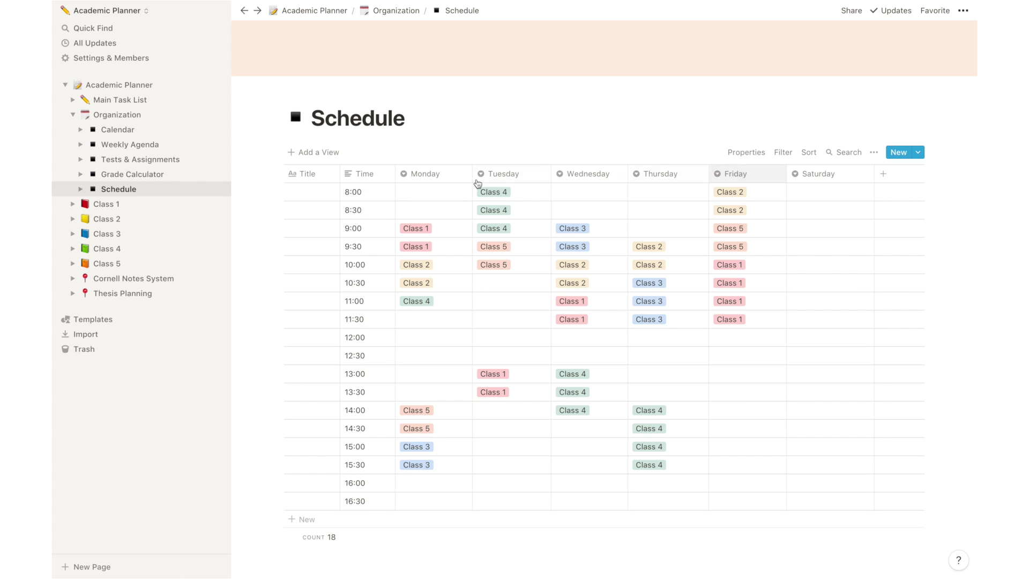
- Scroll the Schedule, dismiss the Friday 12:30 class dropdown, and collapse Organization in the sidebar
scroll(823, 216, "down", 1)
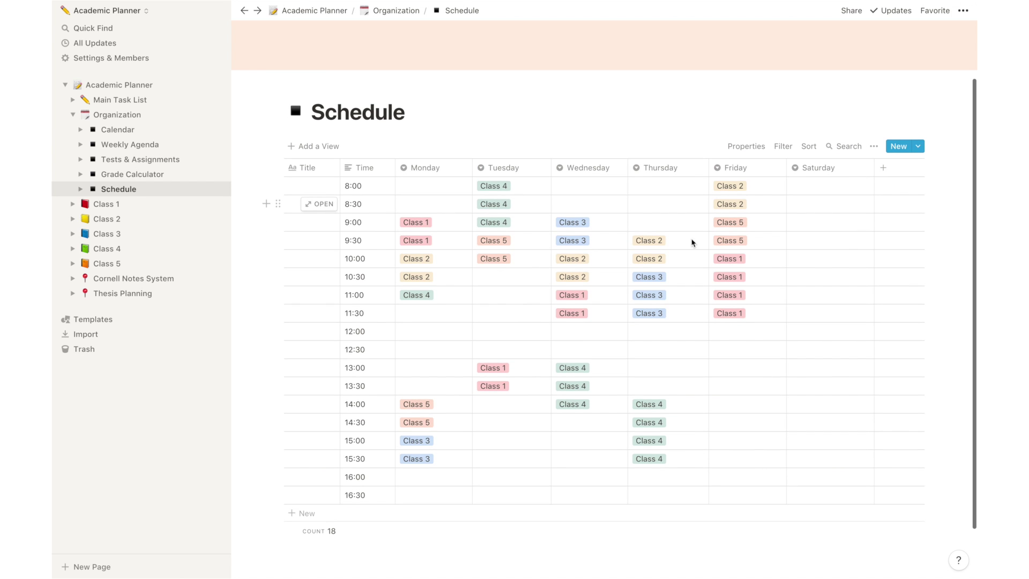
scroll(456, 404, "down", 1)
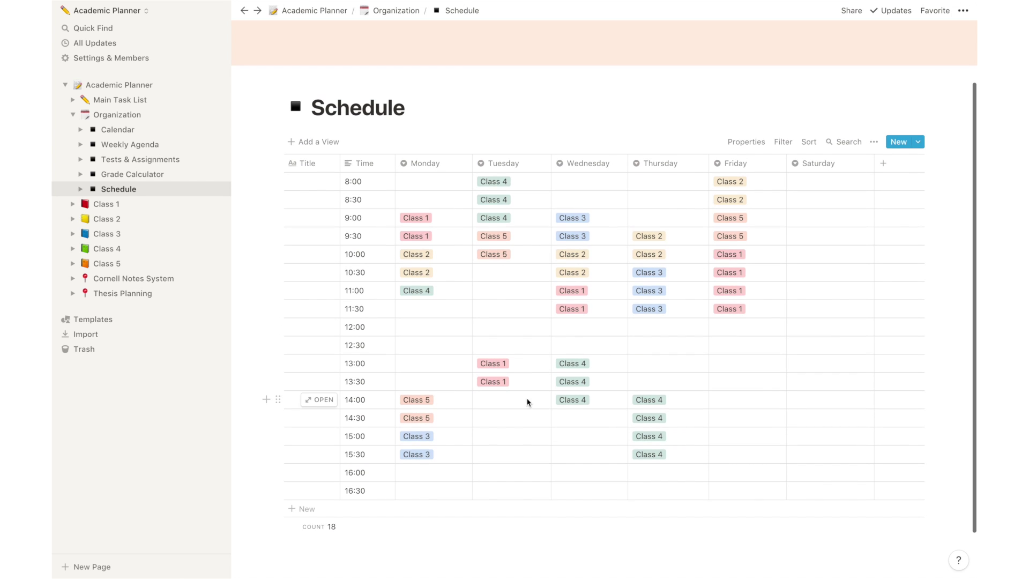
left_click(729, 349)
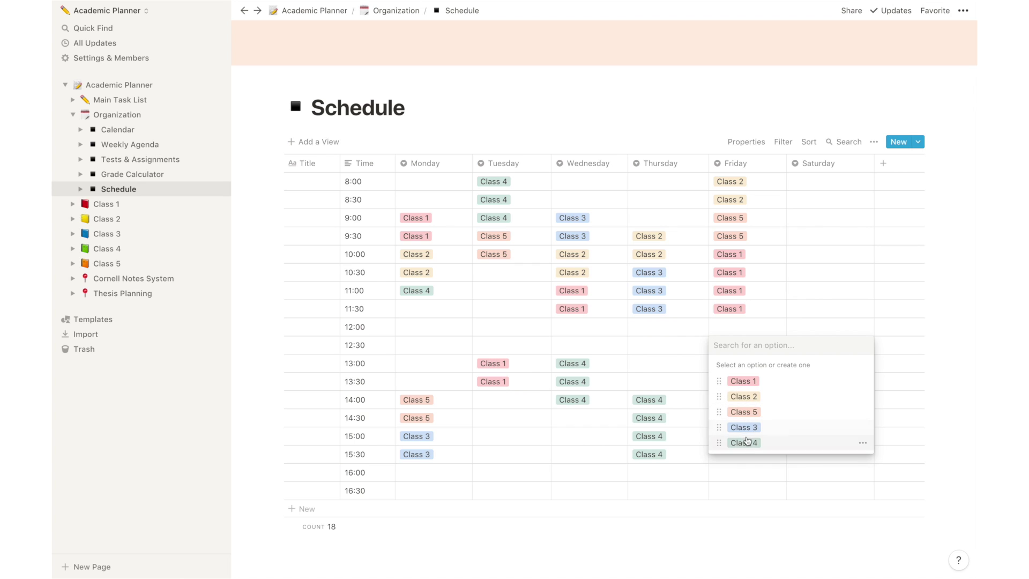
left_click(698, 357)
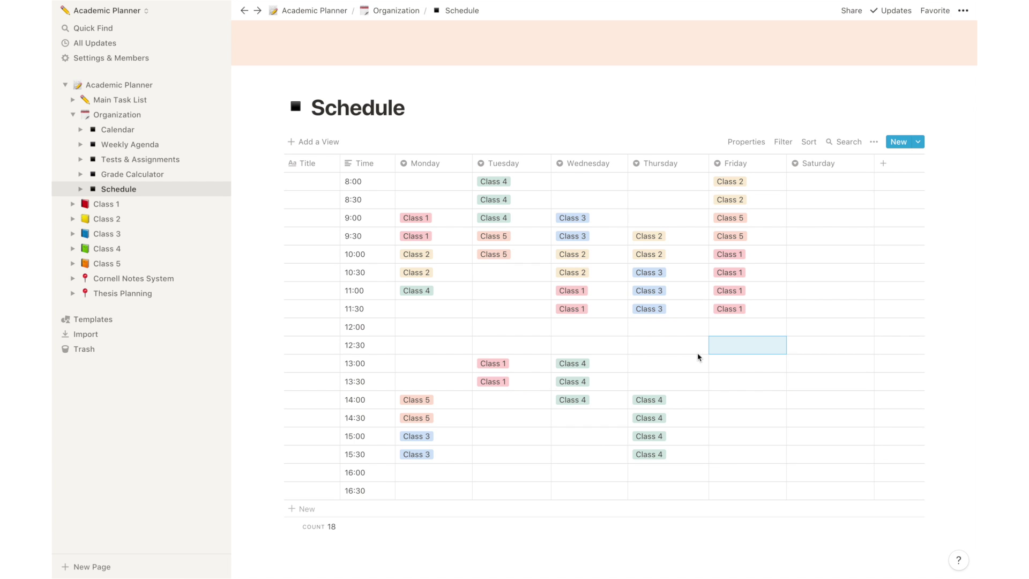
left_click(73, 115)
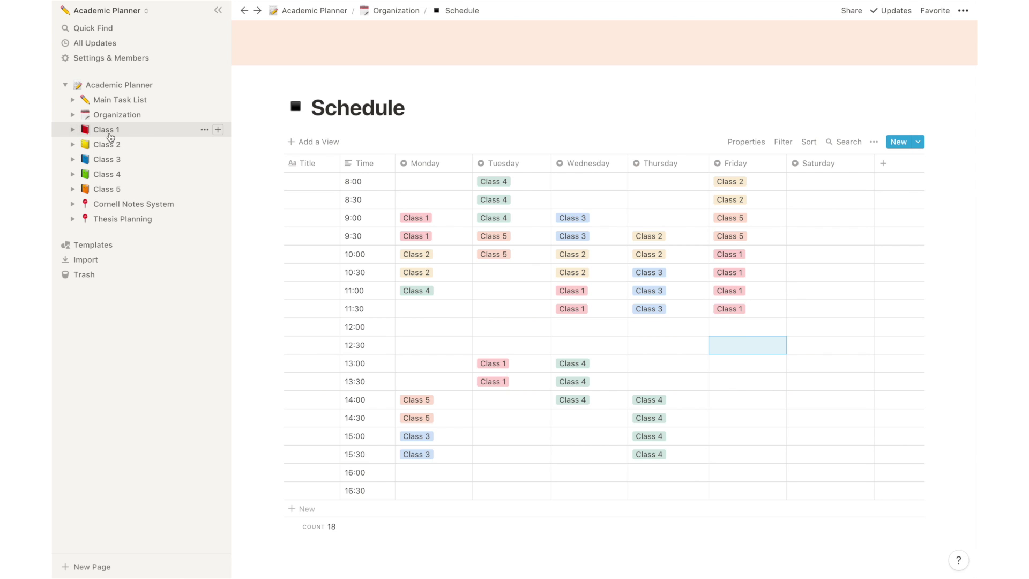
- Expand and open Class 1, try renaming it 'International Law', then undo the rename
left_click(72, 129)
left_click(121, 130)
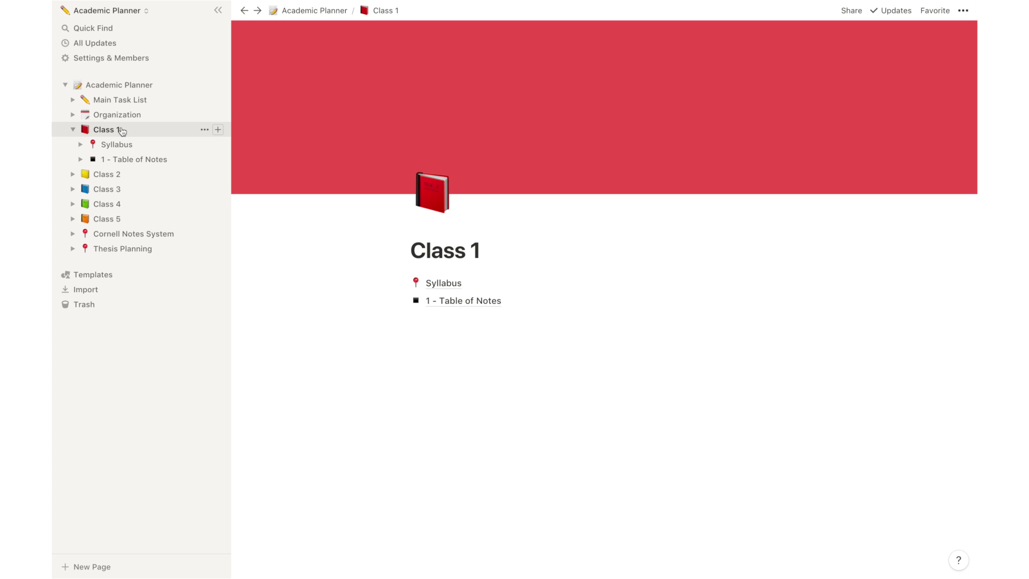
triple_click(476, 255)
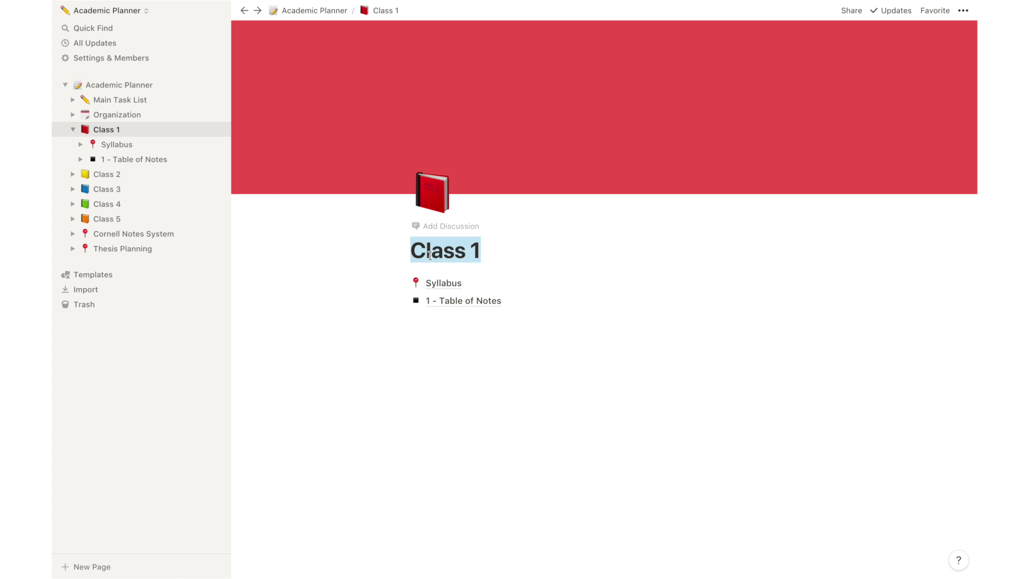
type("International Law")
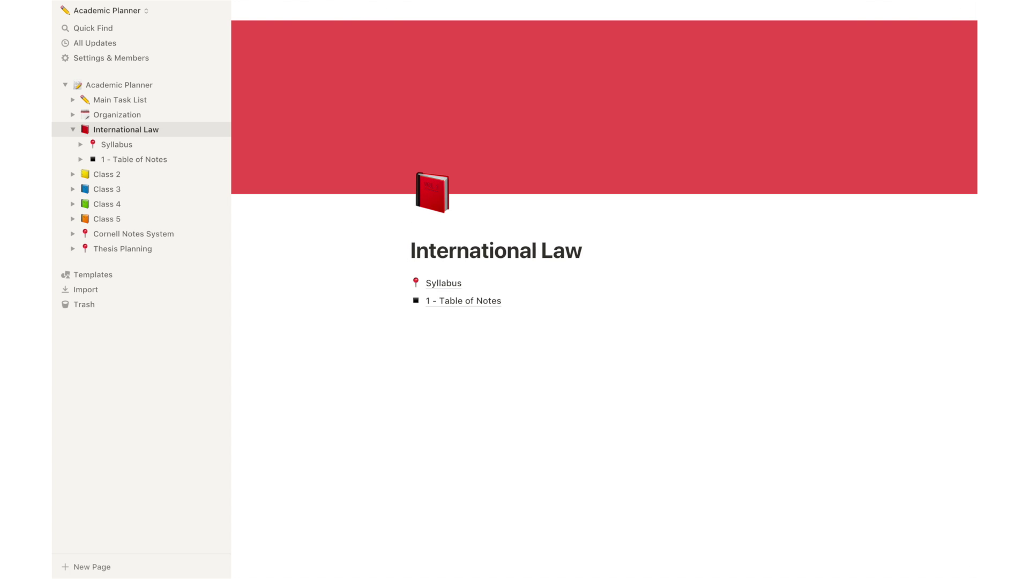
key("ctrl+z")
- Expand Classes 2–5 to reveal each one's Syllabus and Table of Notes
left_click(73, 174)
left_click(73, 219)
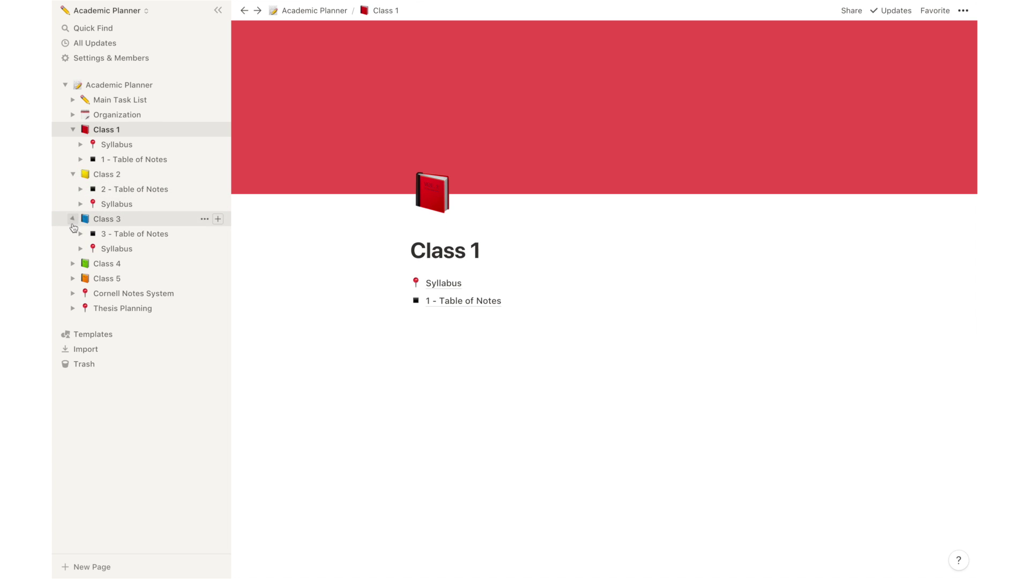
left_click(73, 263)
left_click(72, 308)
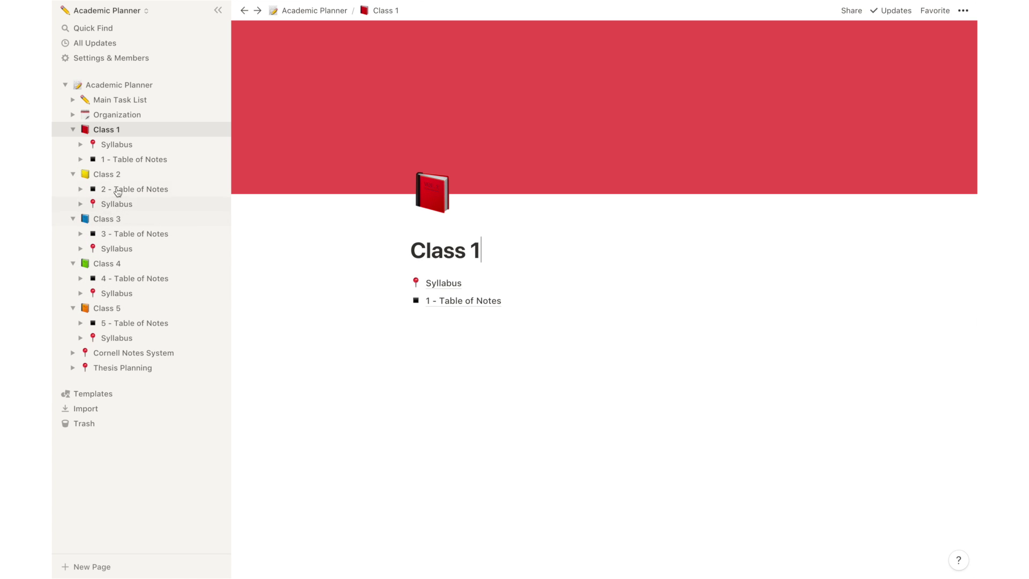
left_click(131, 144)
scroll(368, 389, "down", 3)
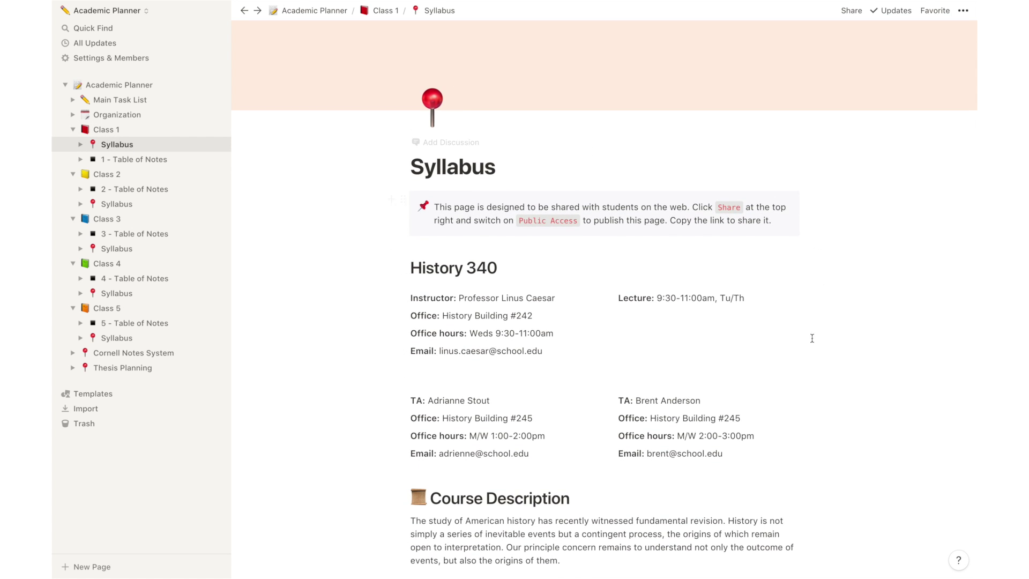
scroll(689, 496, "down", 1)
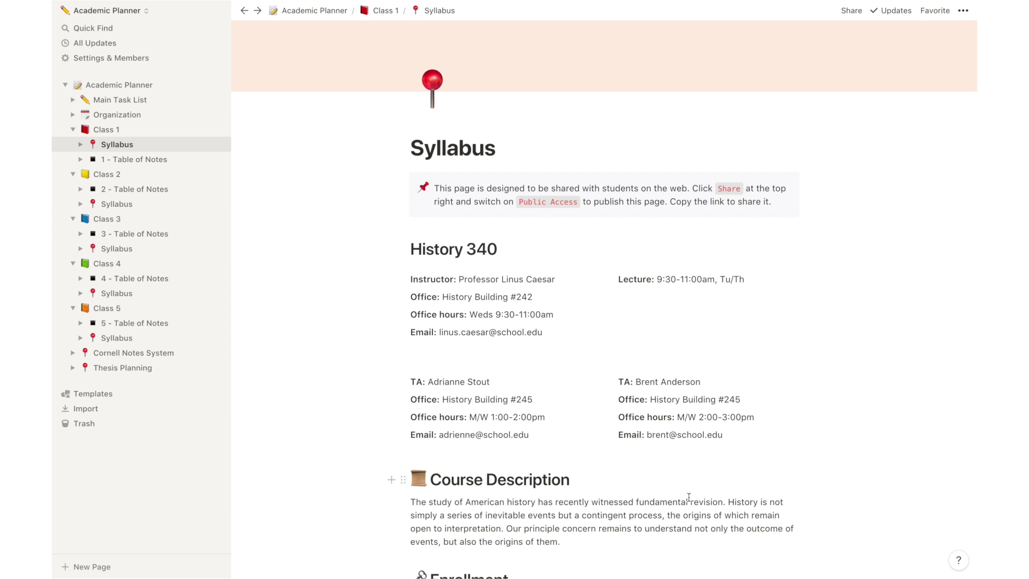
scroll(689, 497, "down", 2)
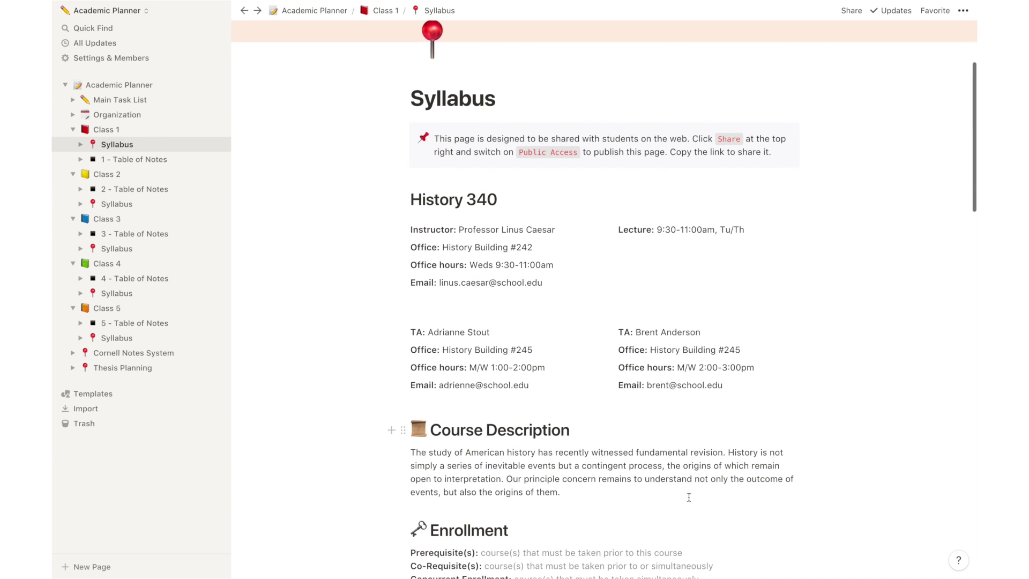
left_click(588, 478)
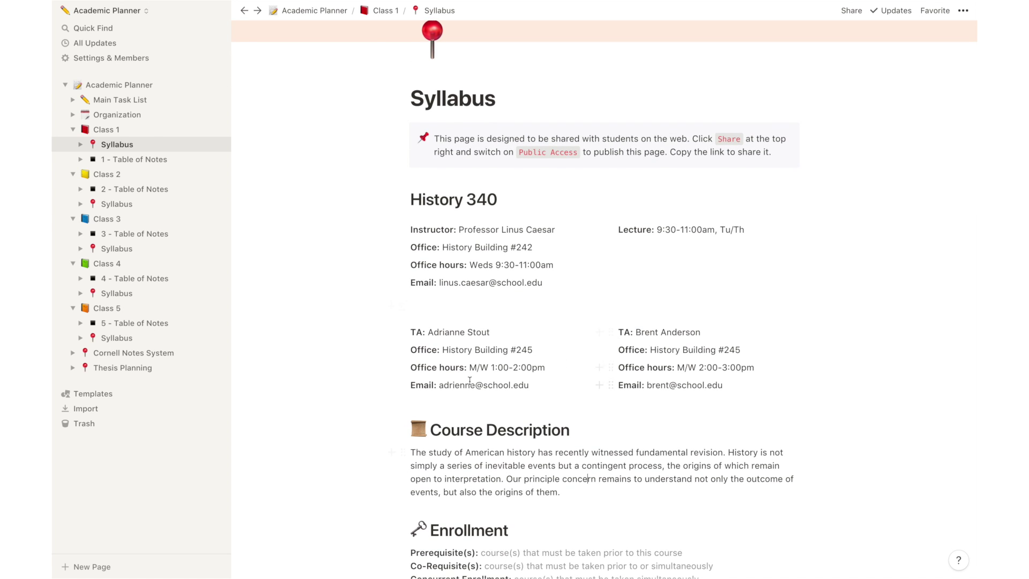
scroll(614, 366, "down", 10)
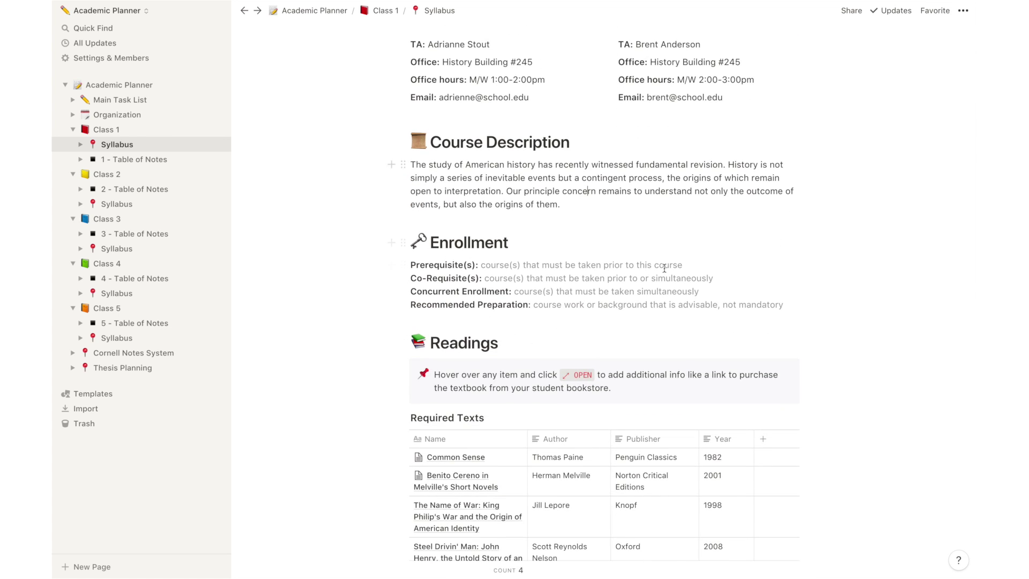
scroll(664, 273, "down", 5)
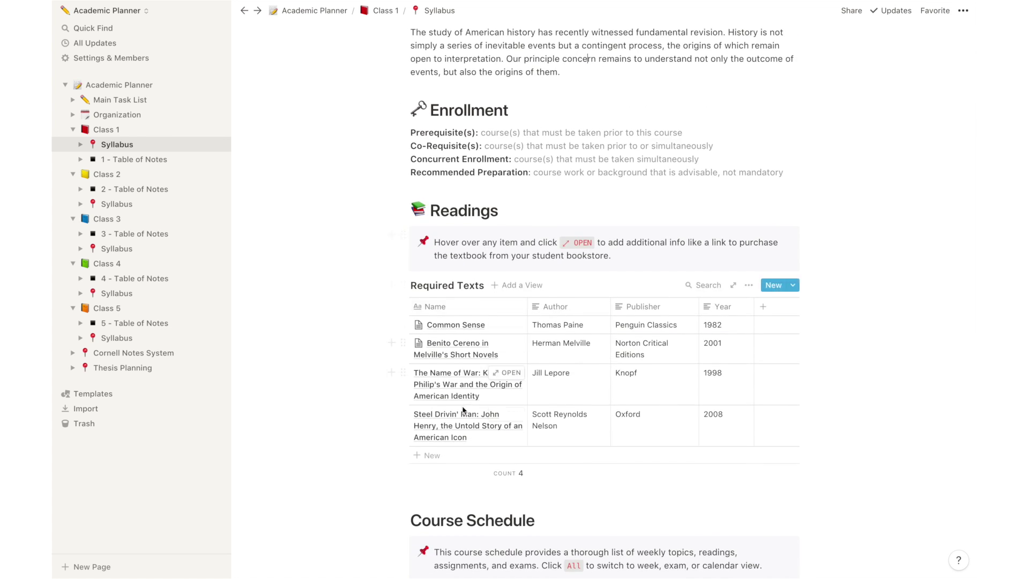
scroll(464, 412, "down", 17)
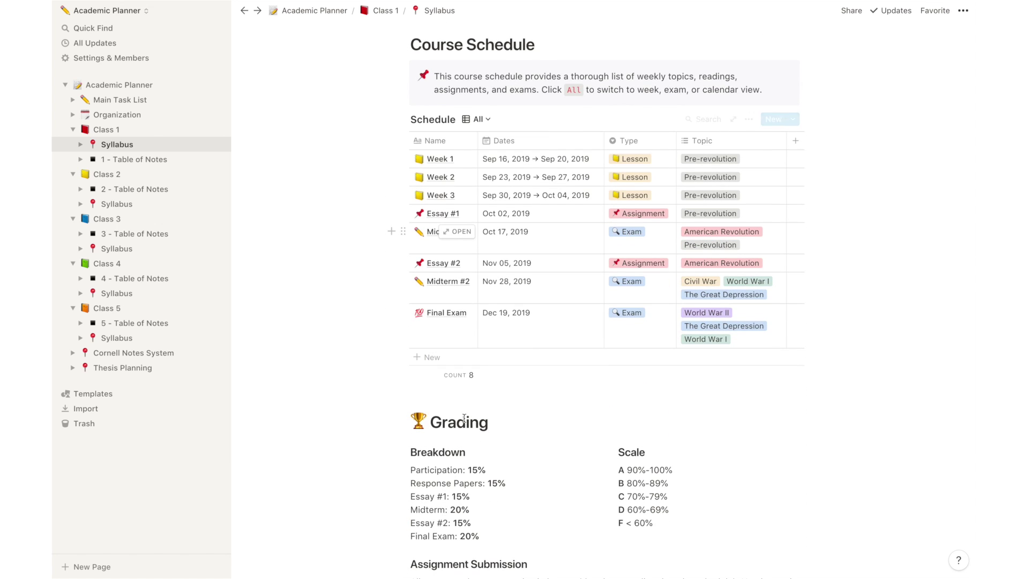
scroll(464, 418, "down", 9)
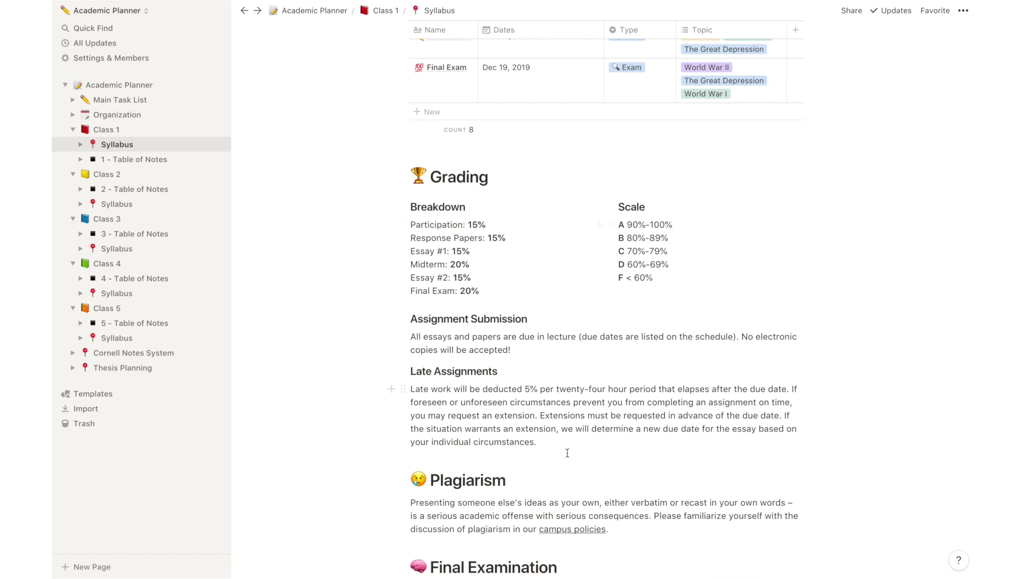
scroll(567, 453, "down", 4)
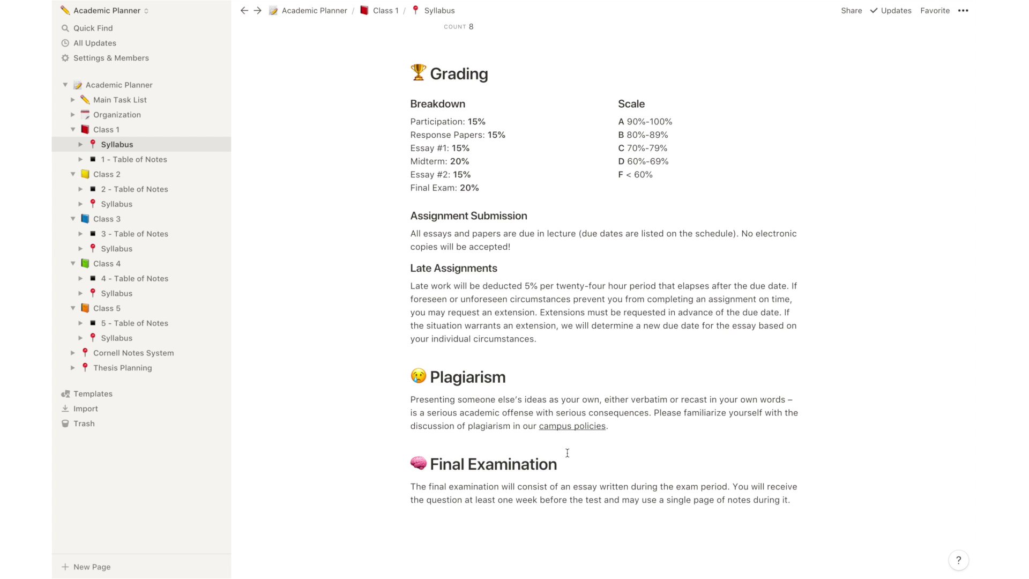
scroll(567, 452, "up", 20)
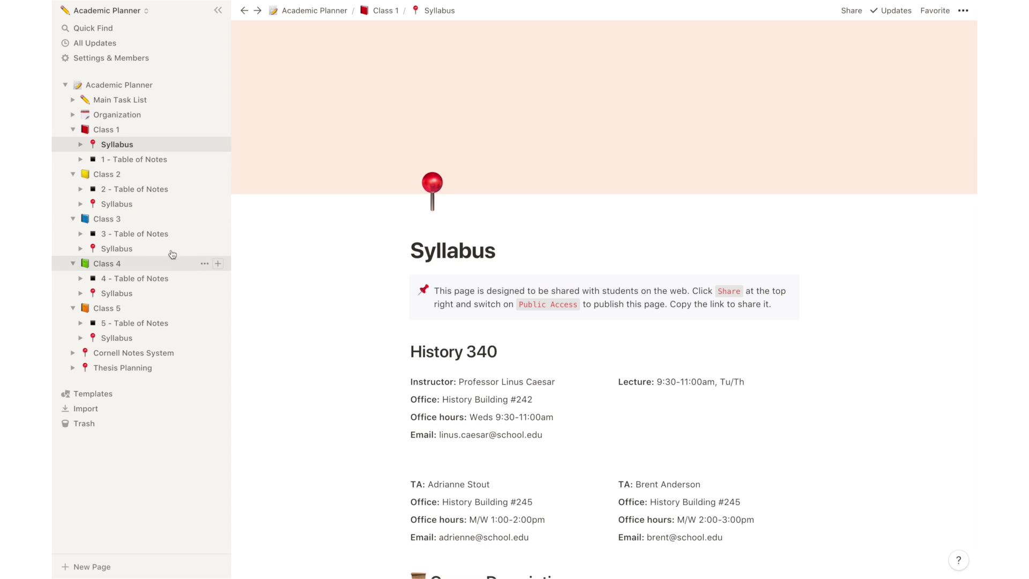
- Go to Class 1's '1 - Table of Notes' and untick Reviewed on the Odyssey lecture row
left_click(171, 162)
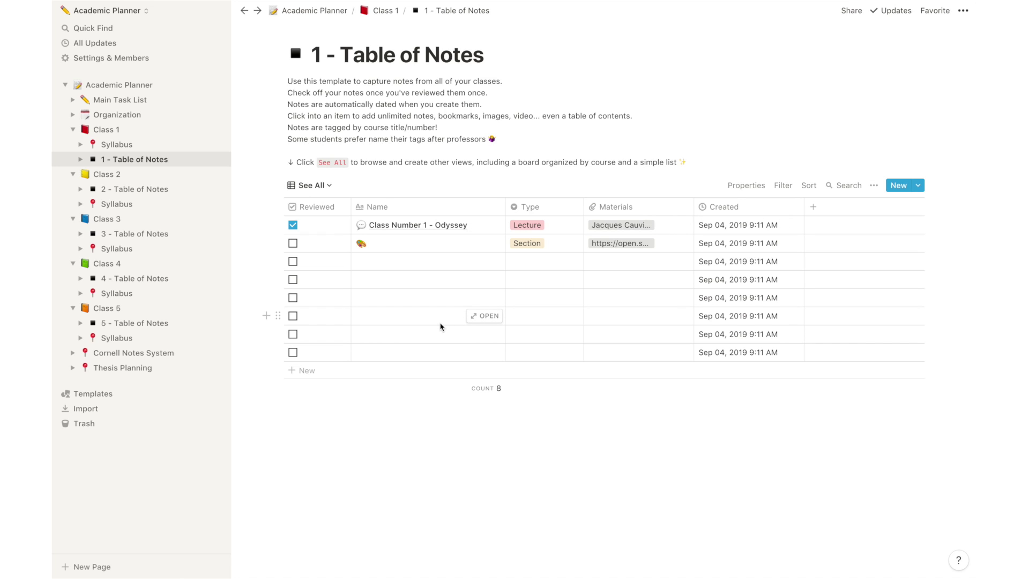
left_click(292, 225)
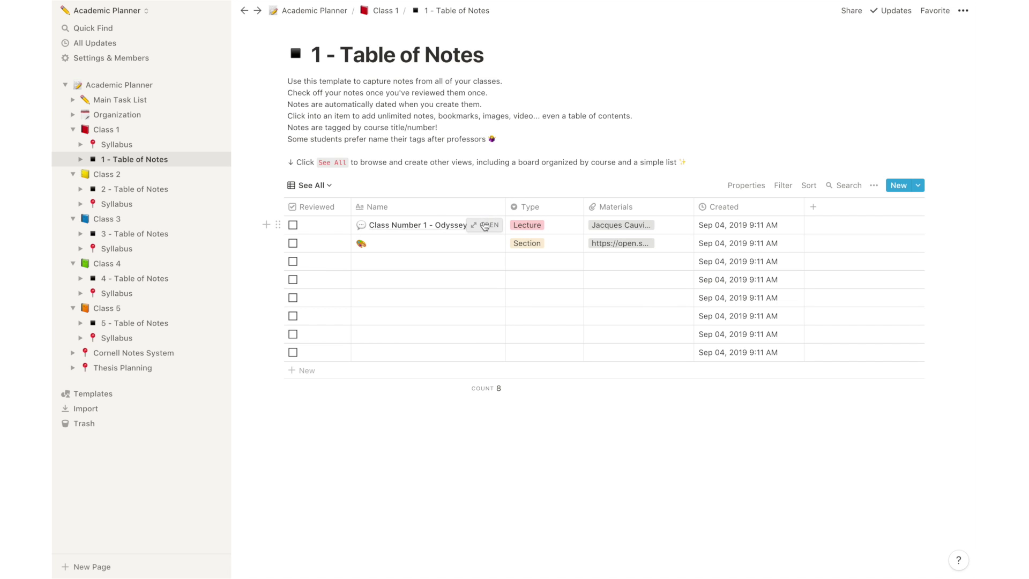
- Preview the Class Number 1 - Odyssey note, try a two-column paragraph layout, then undo it
left_click(485, 226)
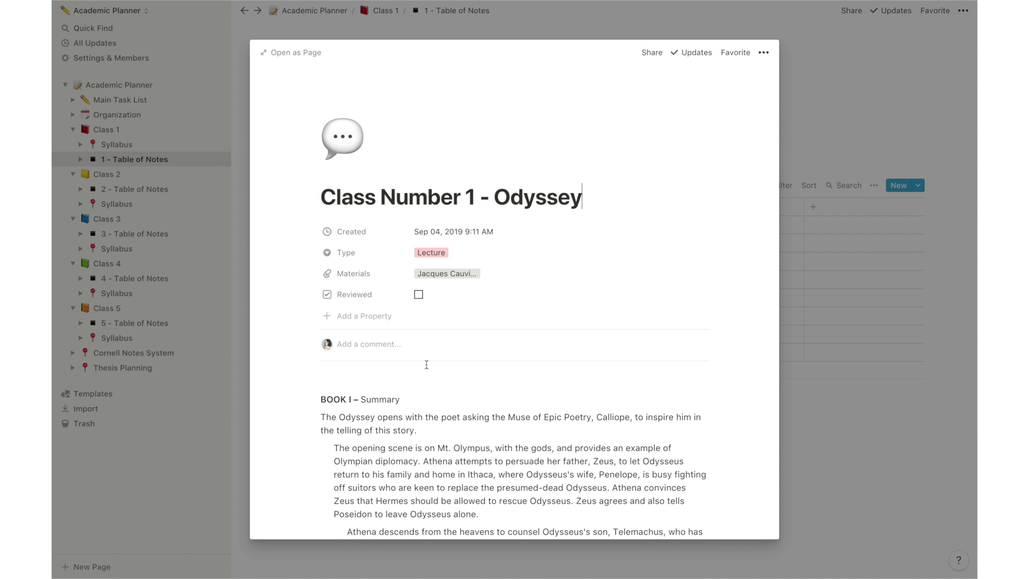
scroll(427, 364, "down", 3)
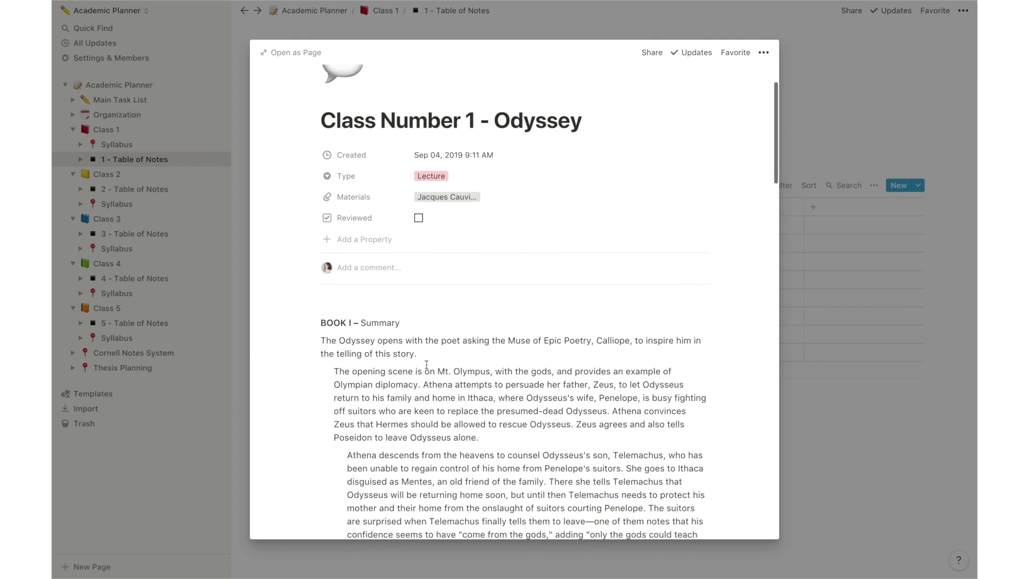
scroll(426, 364, "down", 3)
mouse_move(326, 292)
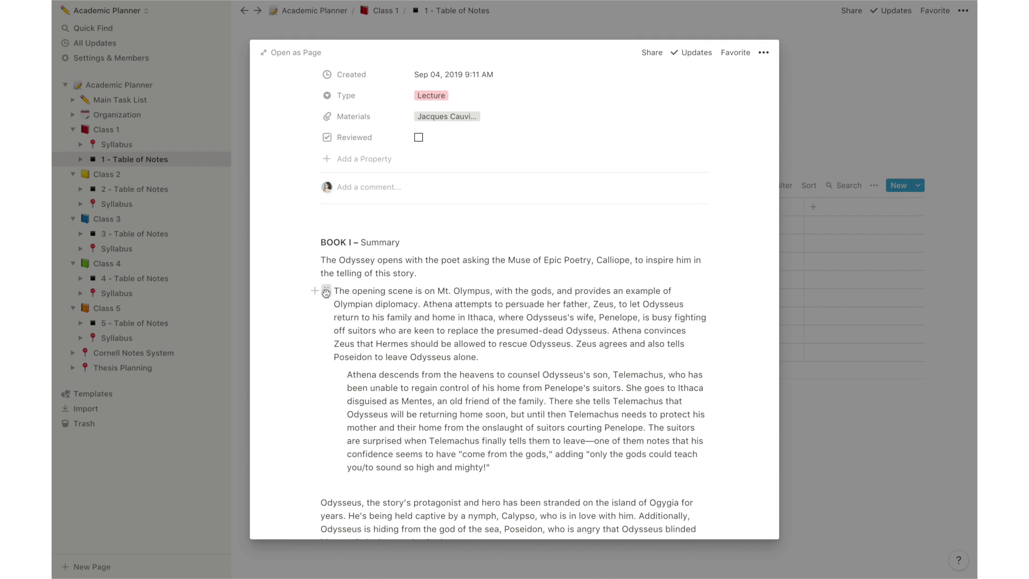
left_click_drag(325, 291, 723, 259)
scroll(449, 280, "down", 1)
scroll(433, 461, "down", 1)
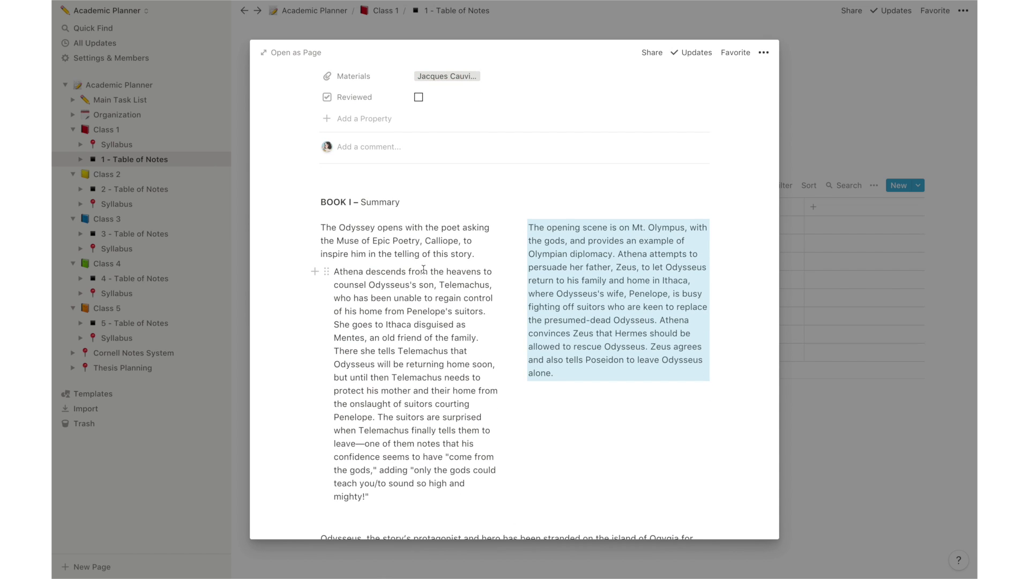
key("super+z")
- Give the Odysseus paragraph a Yellow Background and close the note preview
triple_click(336, 282)
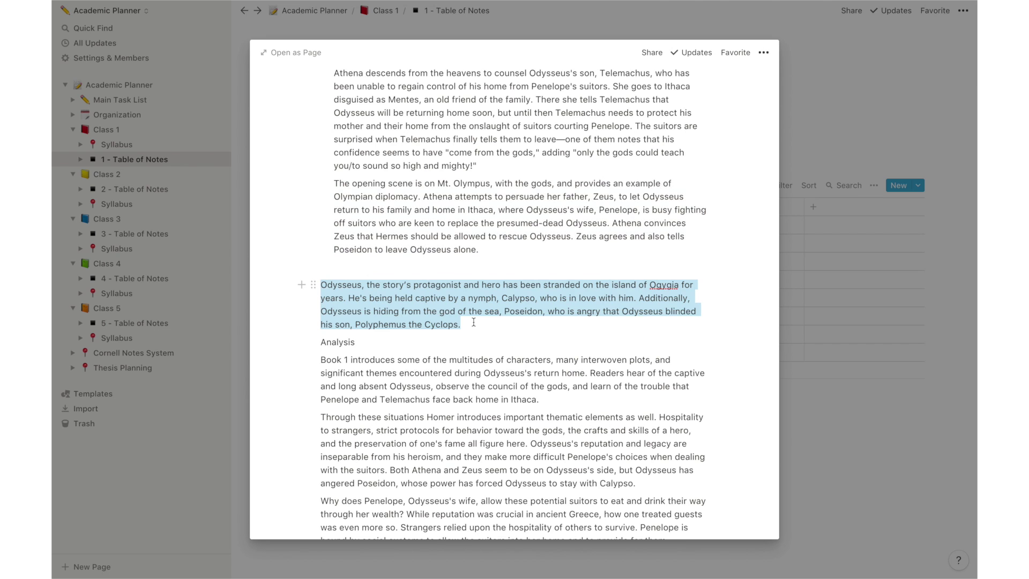
left_click(471, 265)
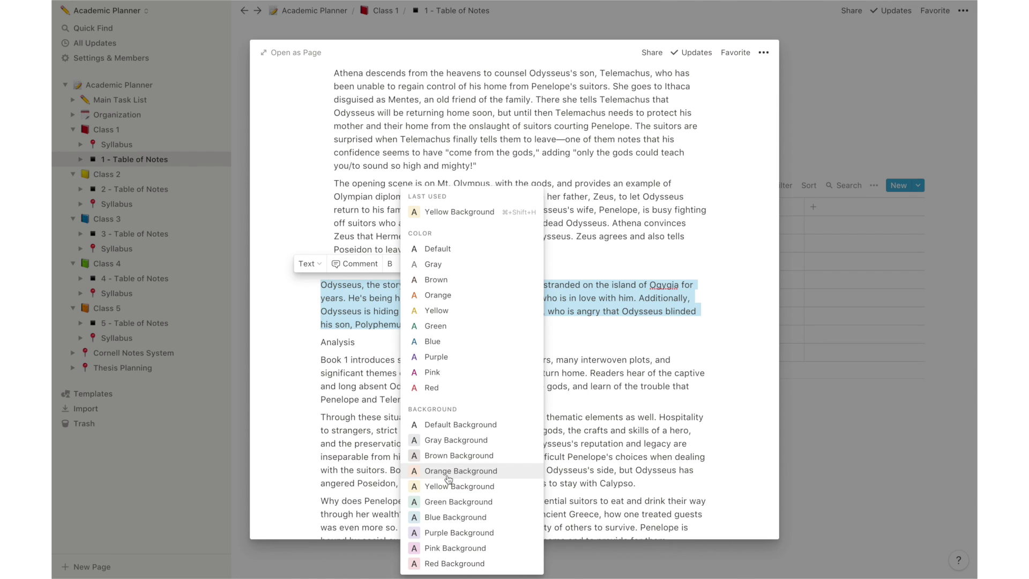
key("Escape")
left_click(472, 266)
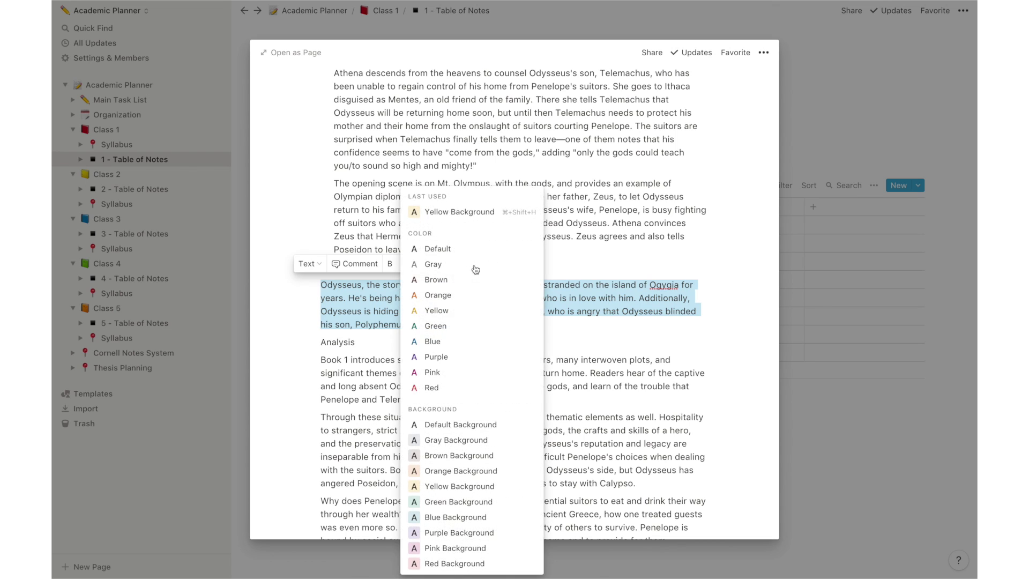
left_click(476, 487)
left_click(448, 443)
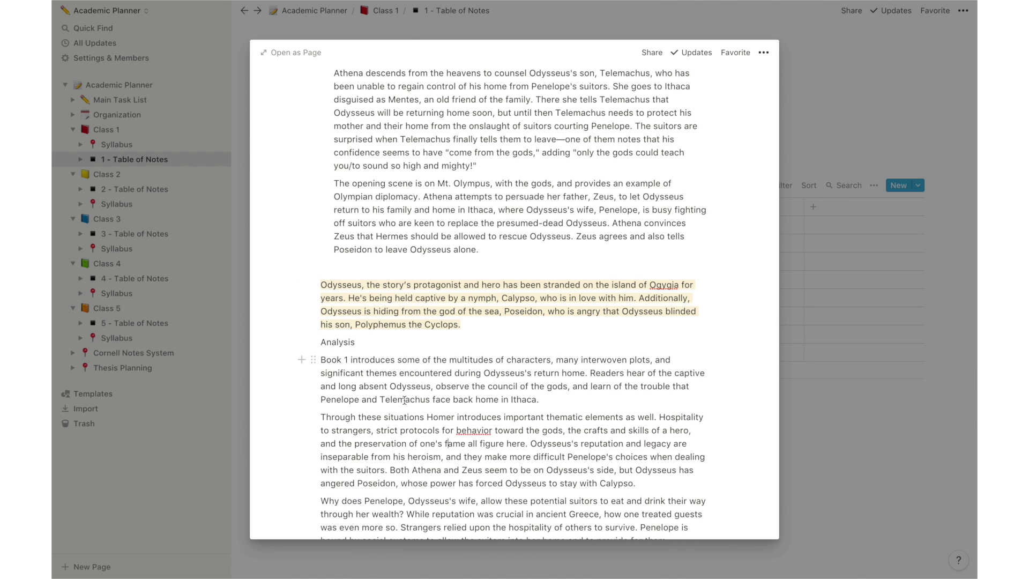
key("Escape")
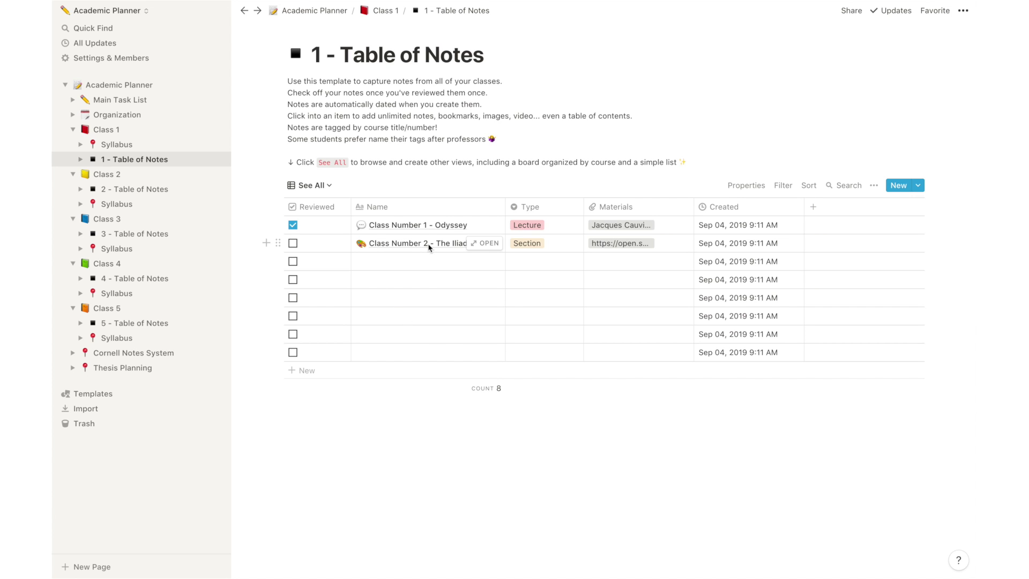
- Preview the Class Number 2 - The Iliad note, then close it
left_click(468, 248)
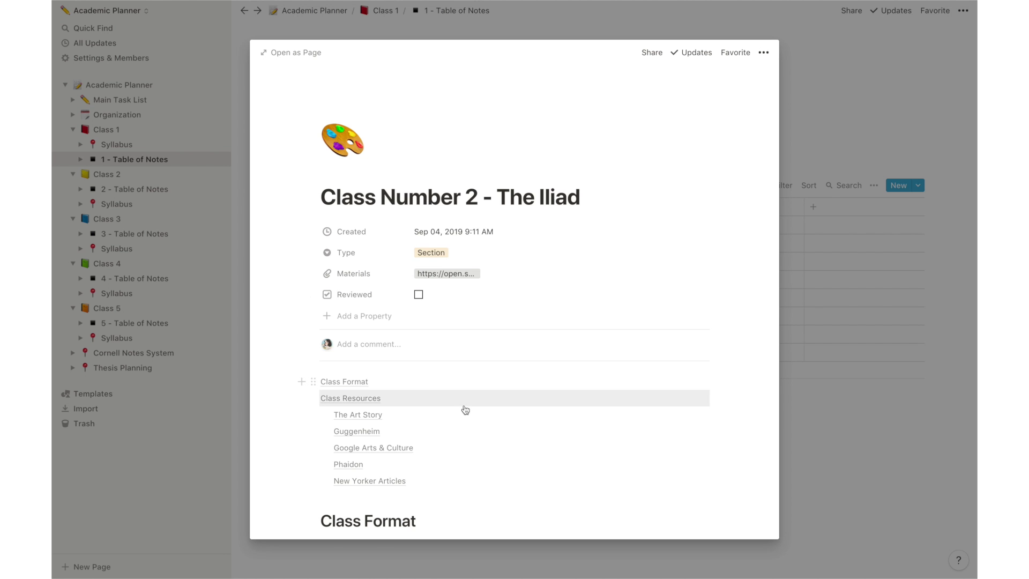
scroll(544, 168, "down", 2)
left_click(908, 448)
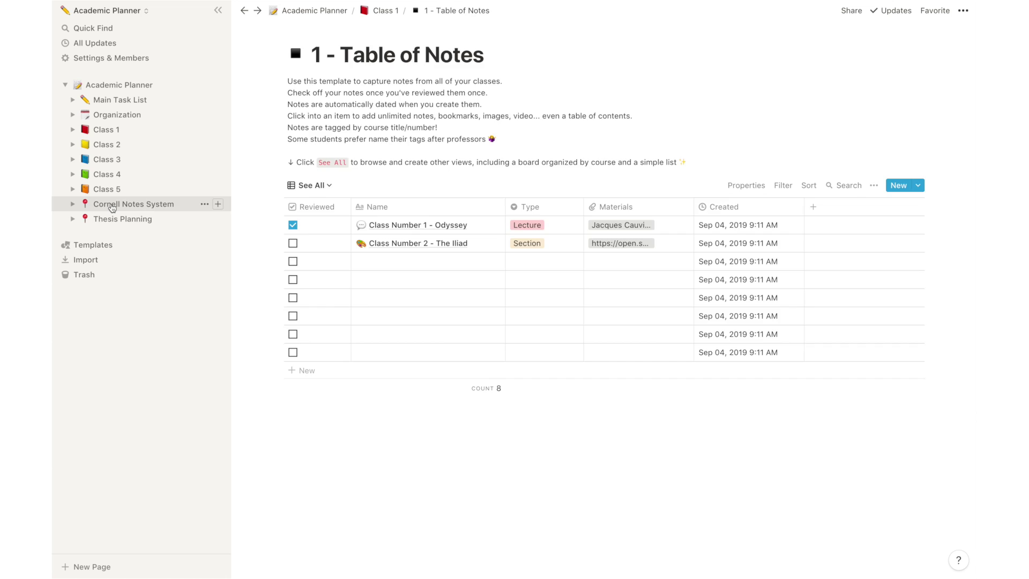
left_click(112, 208)
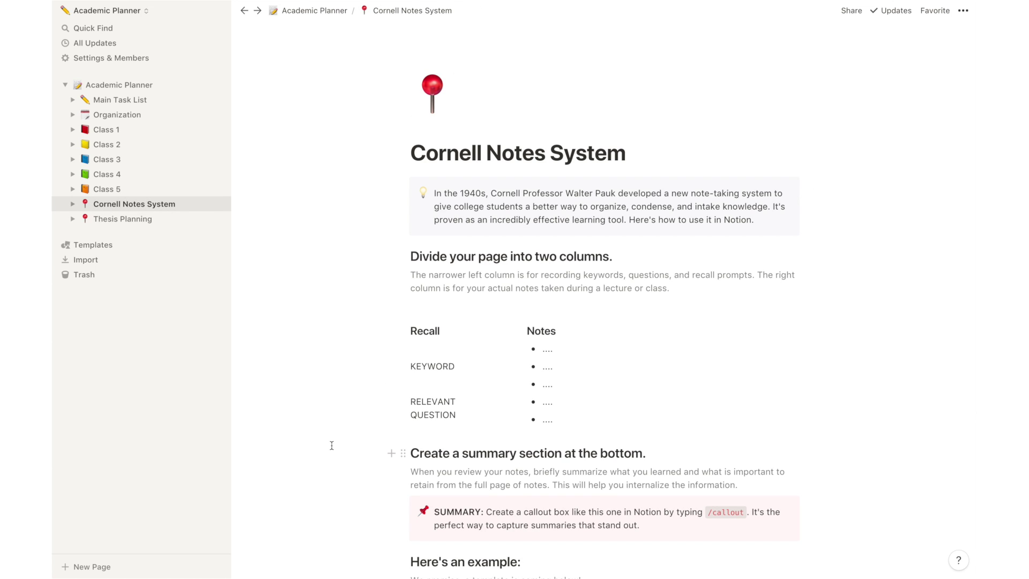
scroll(332, 445, "down", 1)
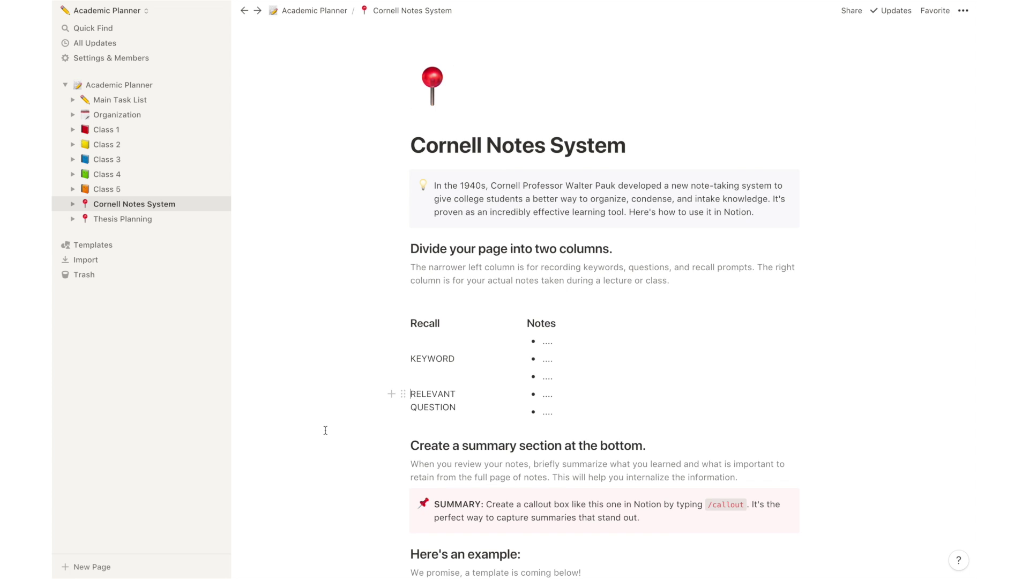
scroll(325, 430, "down", 5)
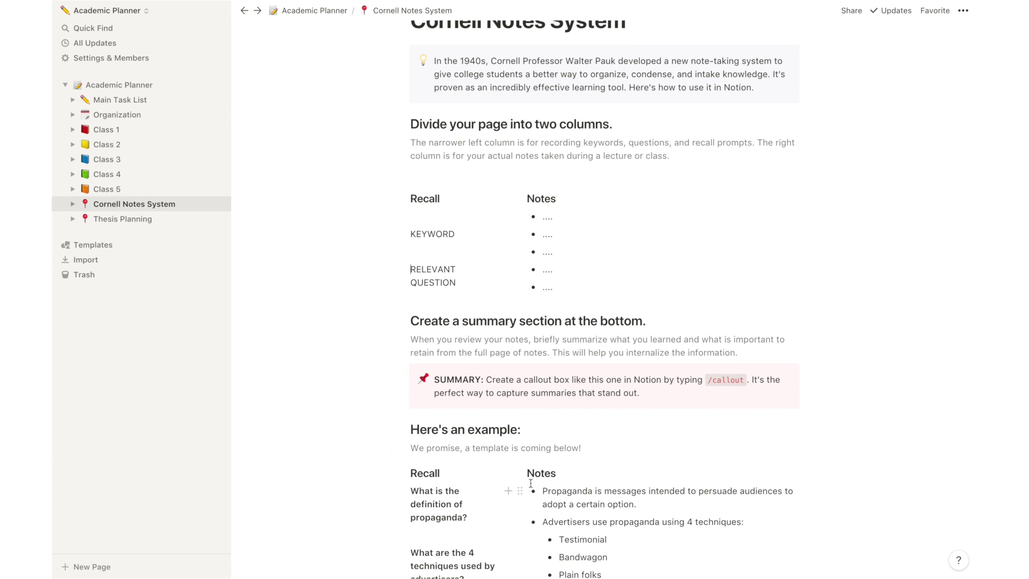
scroll(530, 483, "down", 10)
scroll(843, 445, "up", 6)
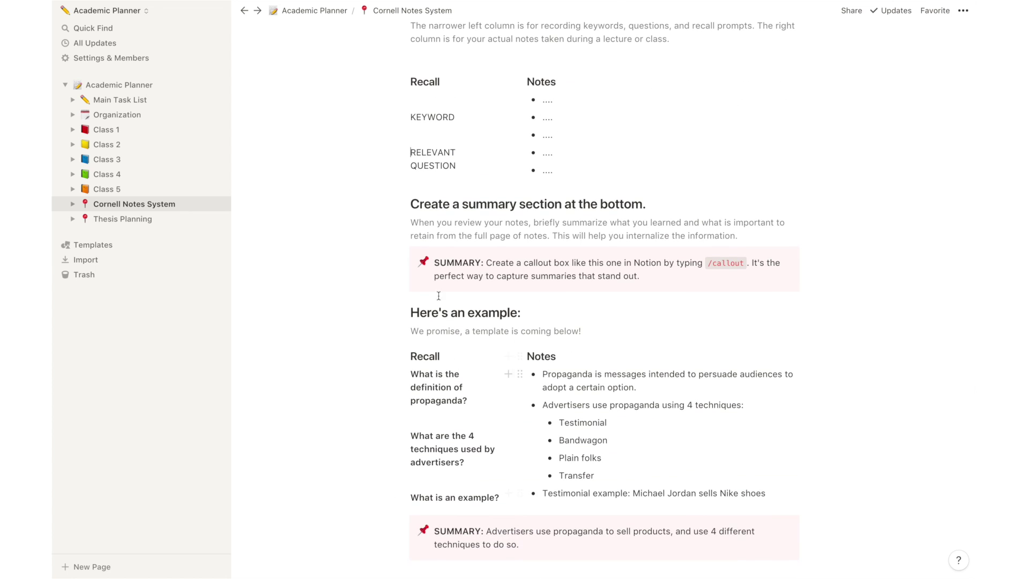
scroll(667, 414, "down", 3)
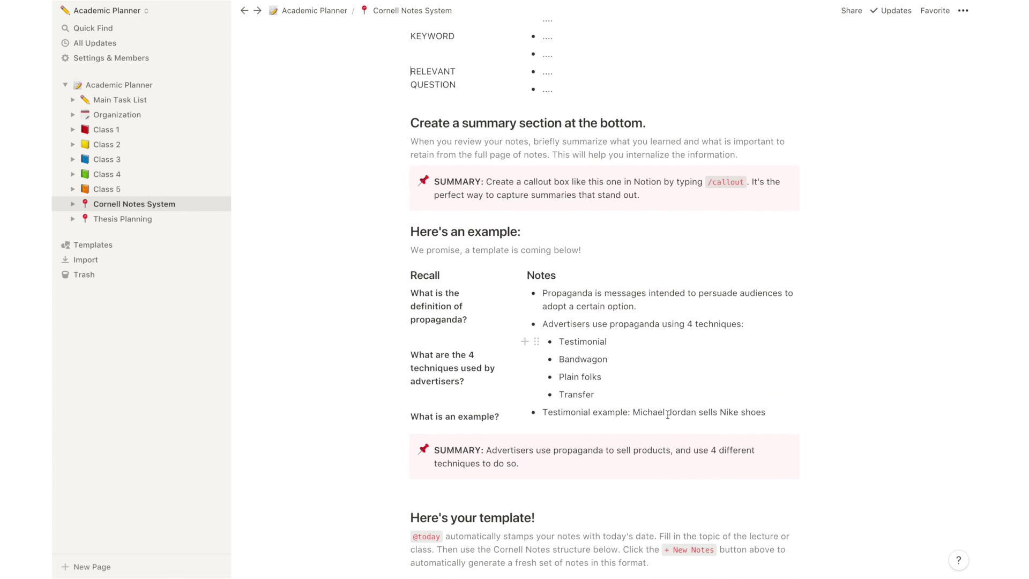
scroll(667, 415, "down", 2)
scroll(667, 414, "down", 4)
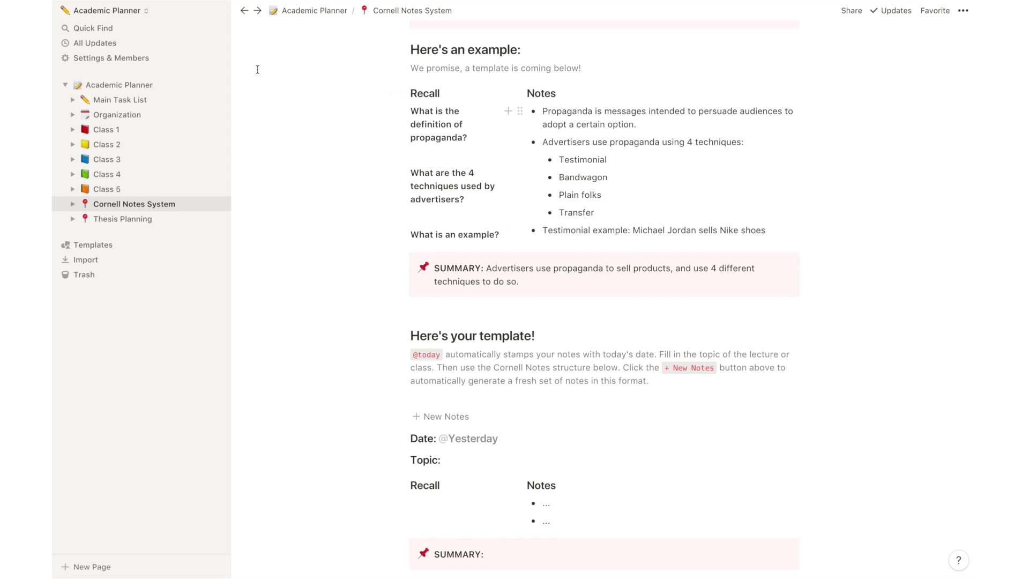
left_click(72, 130)
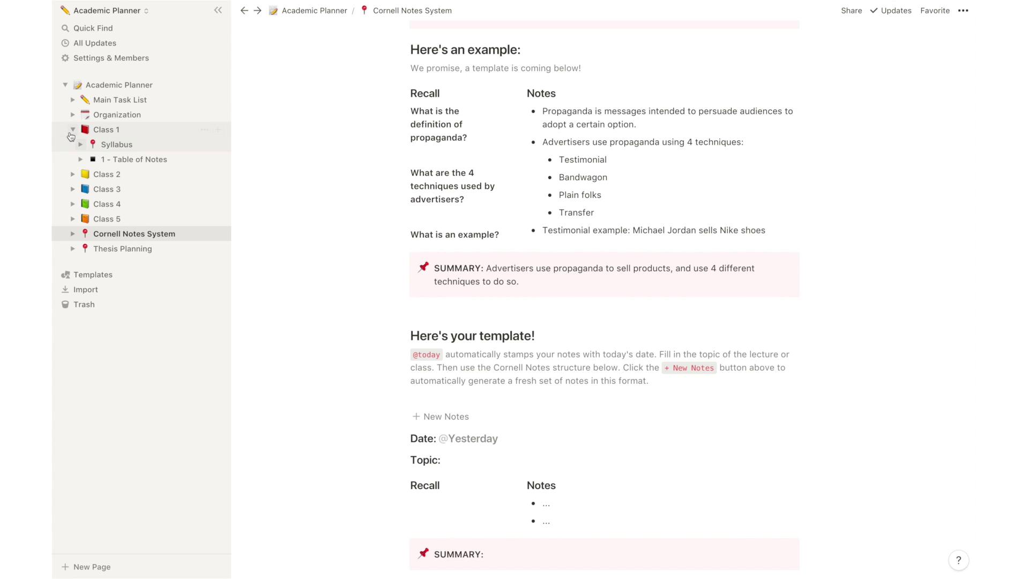
left_click(72, 131)
scroll(356, 175, "up", 10)
- Open Thesis Planning and replace 'Thesis' in its title with 'Project', then skim the page
left_click(160, 220)
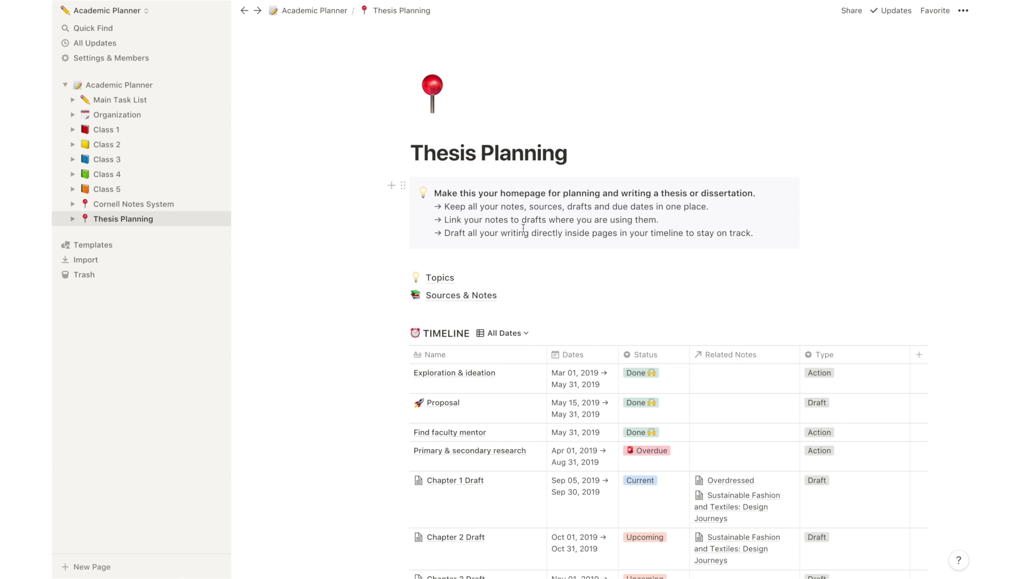
double_click(413, 159)
type("Project")
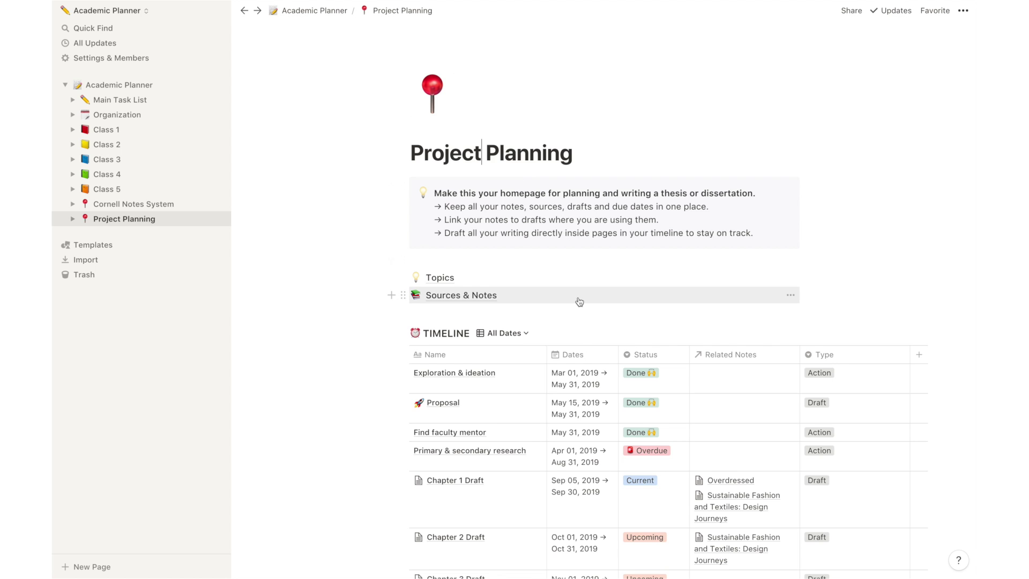
scroll(576, 300, "down", 4)
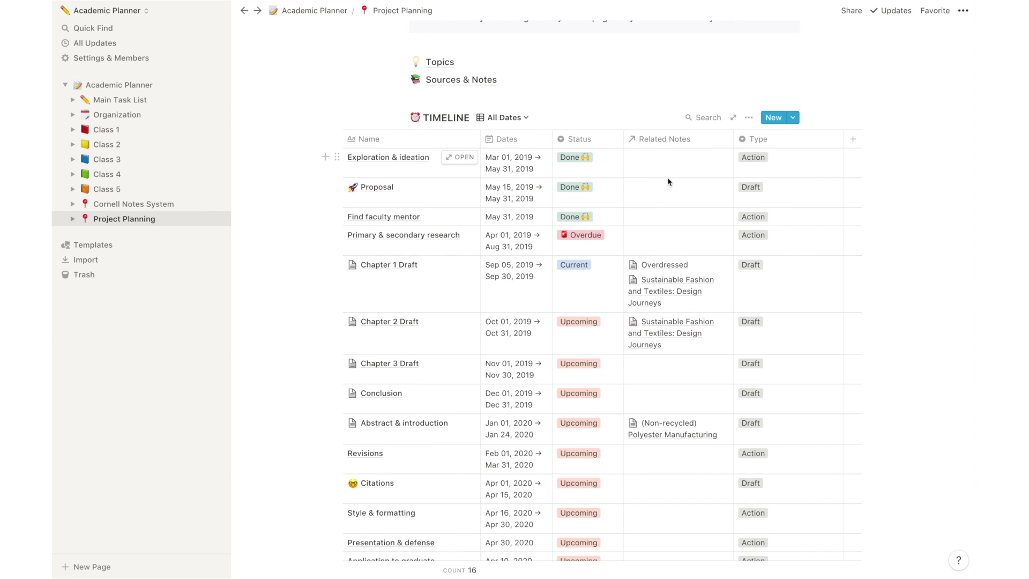
scroll(632, 187, "up", 5)
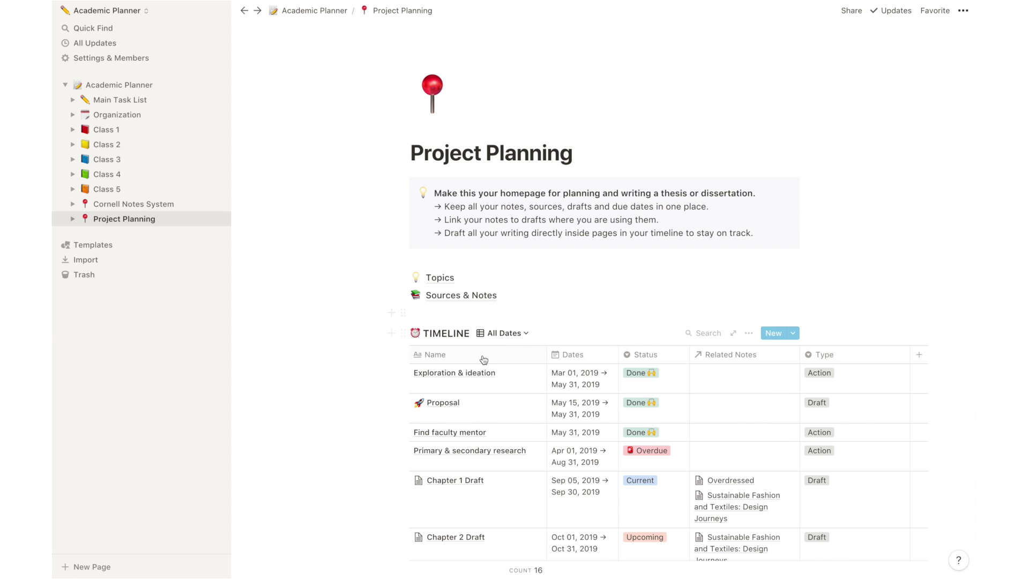
- Browse the Topics and Sources & Notes databases, then go back to the Academic Planner page
left_click(473, 282)
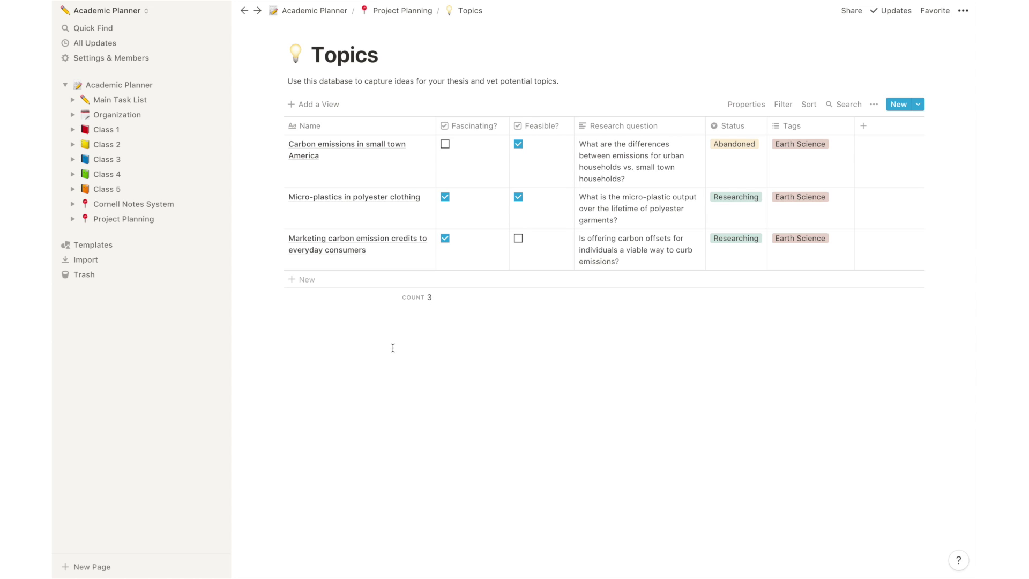
left_click(391, 11)
left_click(459, 295)
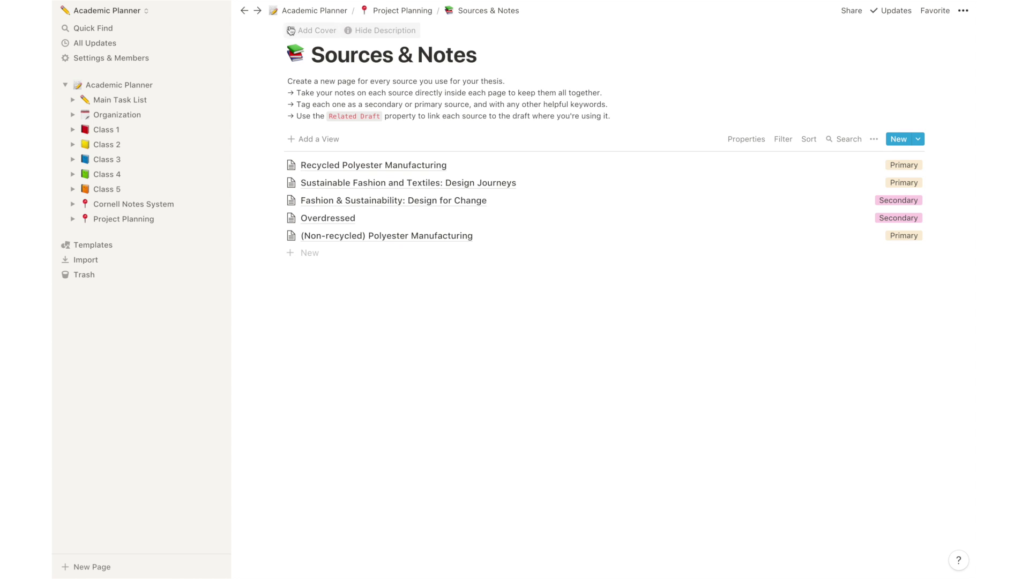
left_click(315, 10)
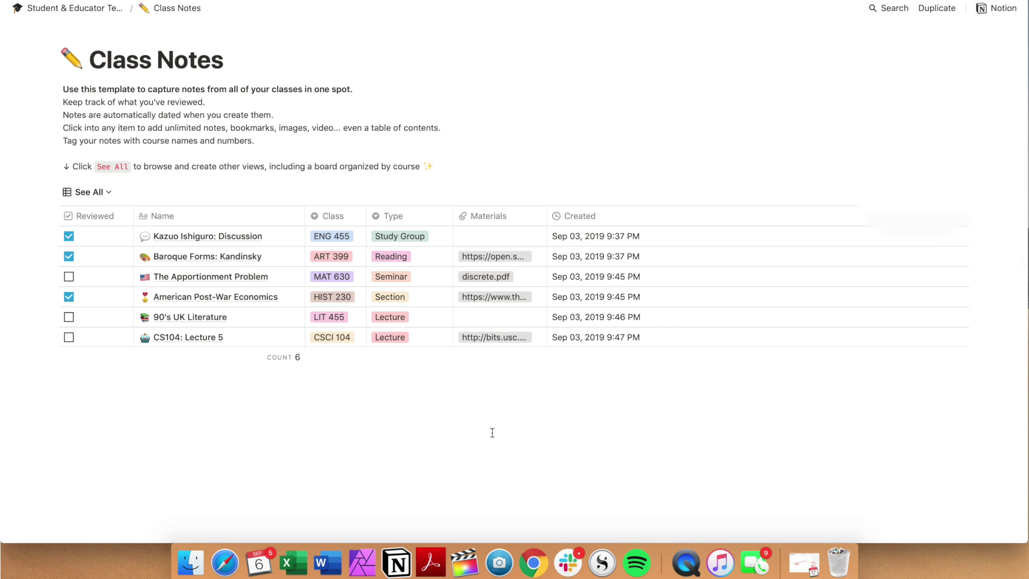
- Duplicate the Class Notes template, choosing Academic Planner as the destination workspace
left_click(938, 9)
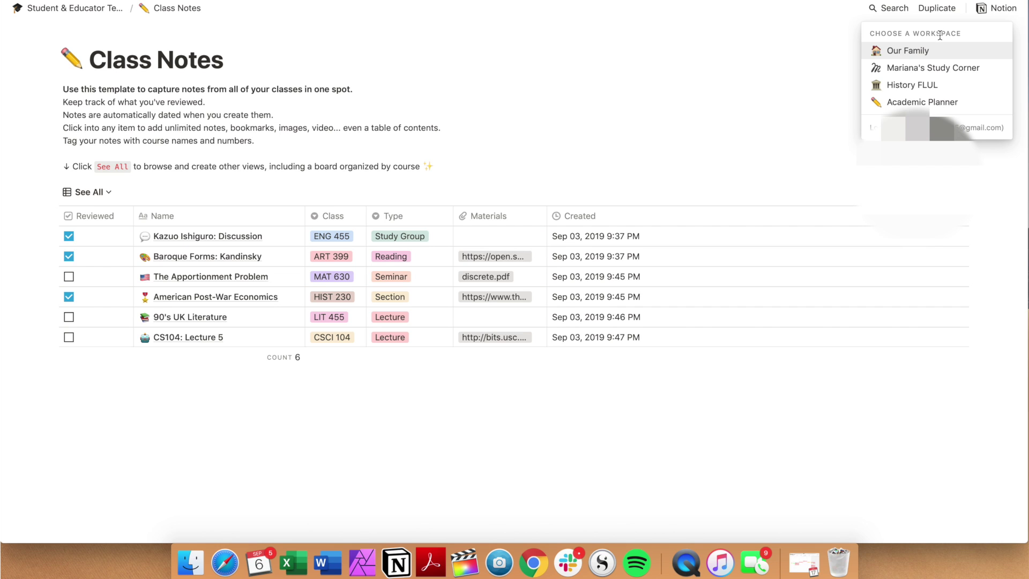
left_click(921, 107)
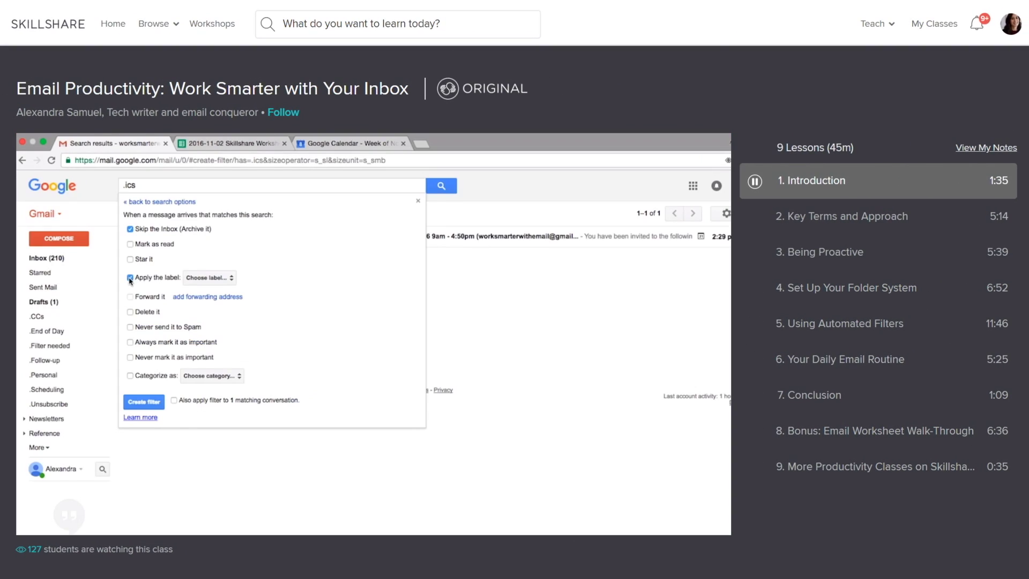
- Seek the folder-system lesson video to about 2:58, then start lesson 6, Your Daily Email Routine
mouse_move(476, 518)
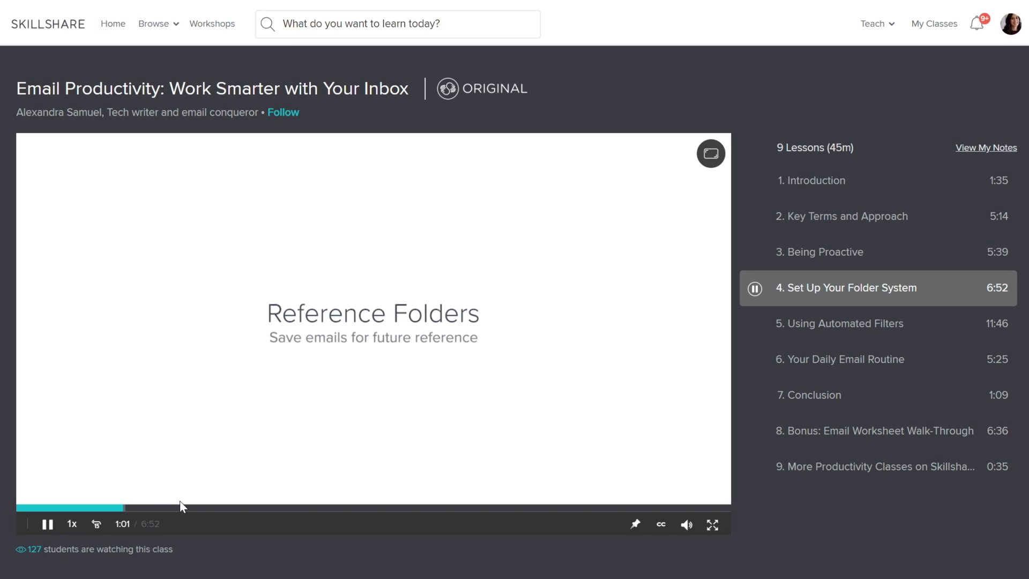
left_click_drag(183, 505, 234, 513)
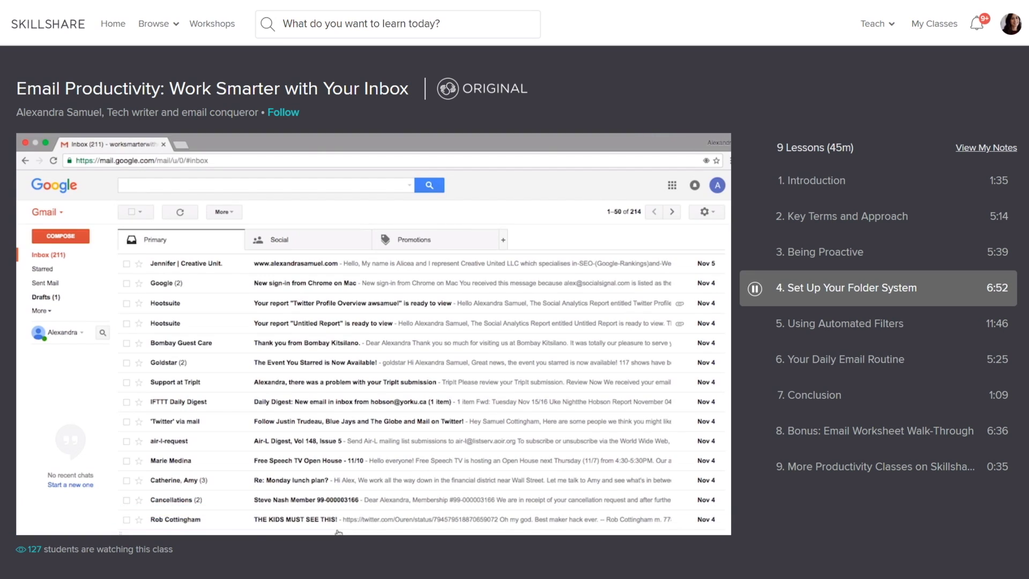
left_click(251, 509)
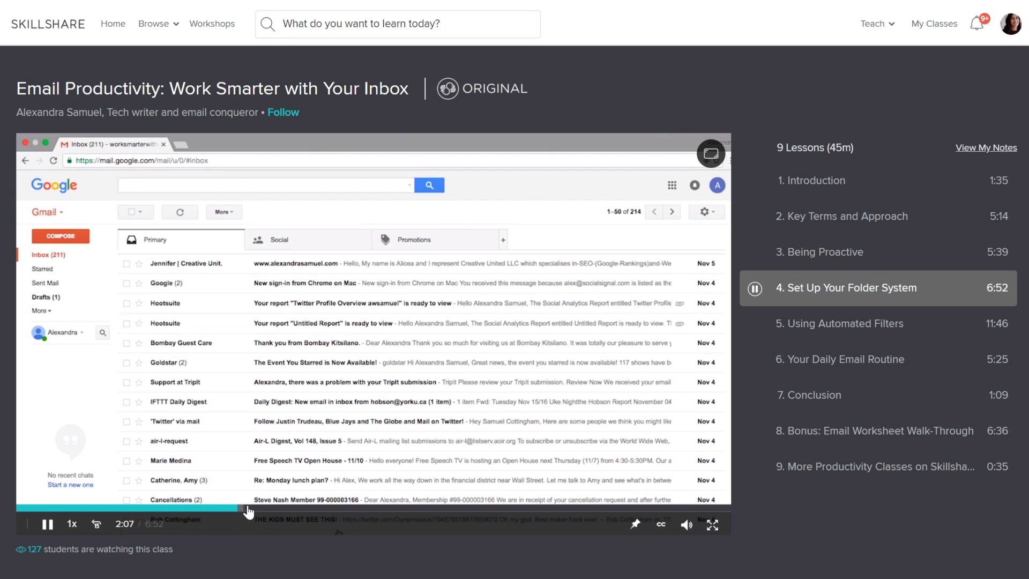
left_click(296, 510)
left_click(324, 511)
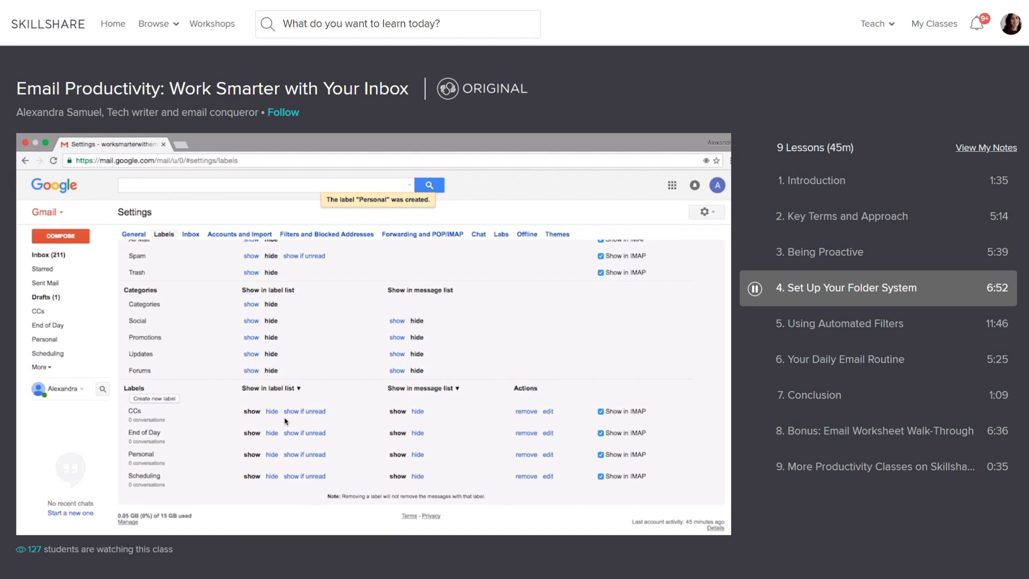
left_click(903, 365)
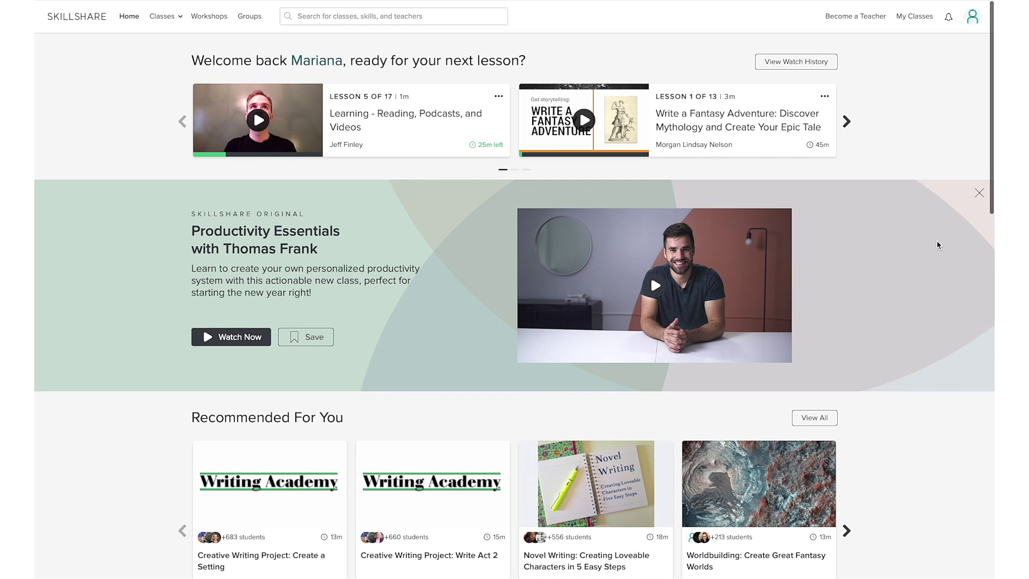
- Scroll through the Skillshare home page and bring up the Classes category menu
scroll(937, 245, "down", 1)
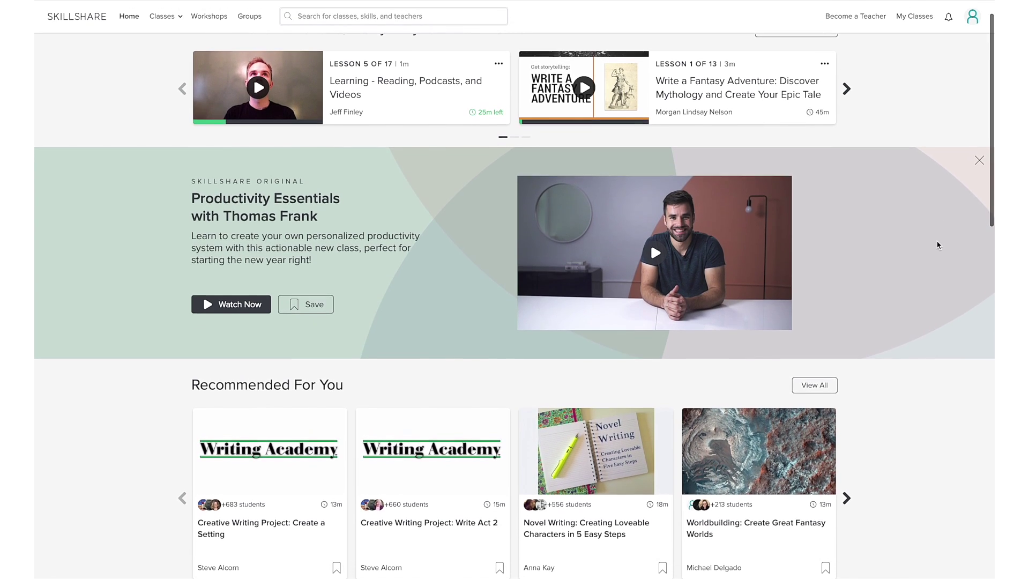
scroll(937, 244, "down", 4)
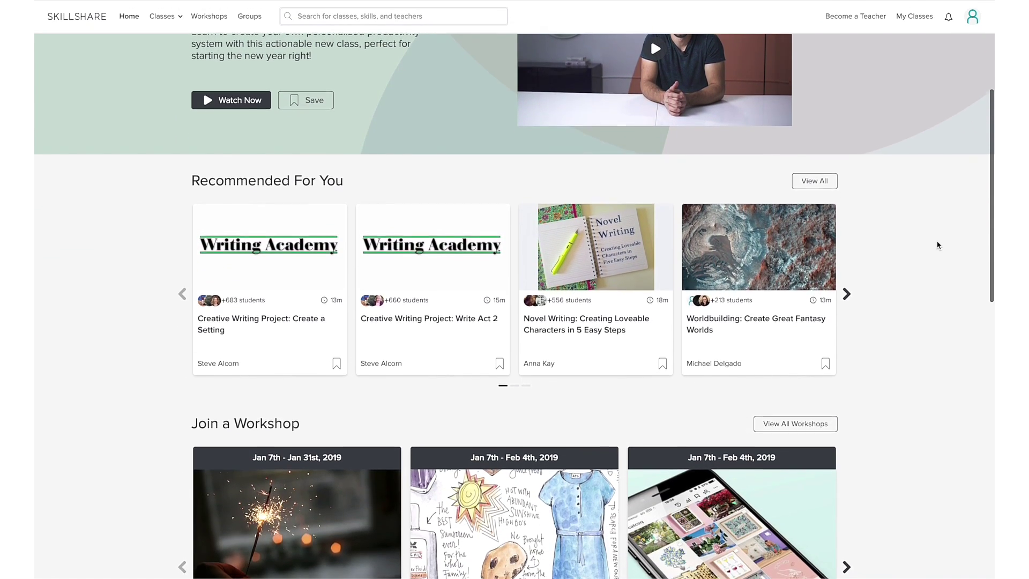
scroll(937, 245, "down", 15)
scroll(849, 134, "up", 2)
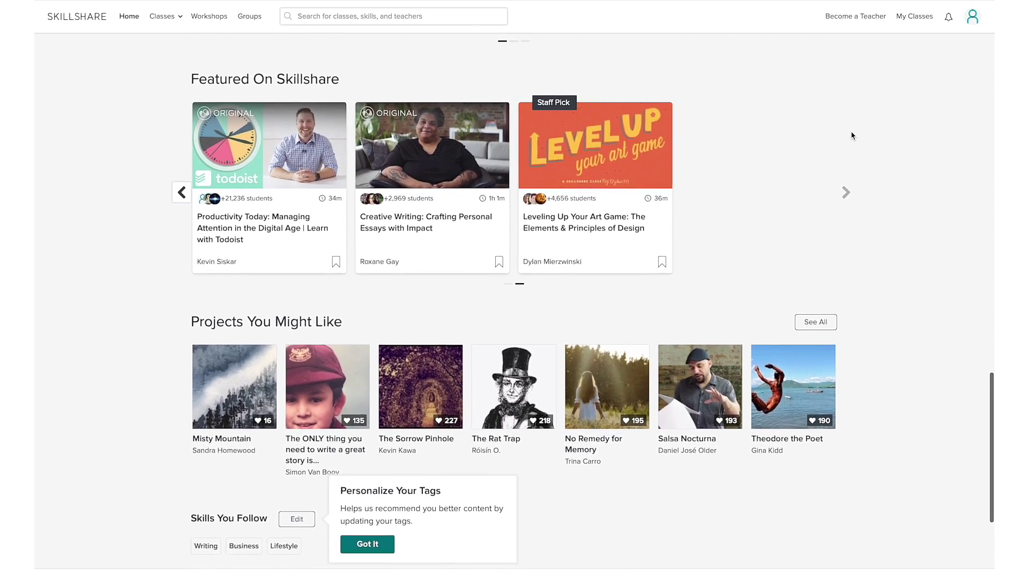
scroll(852, 134, "up", 1)
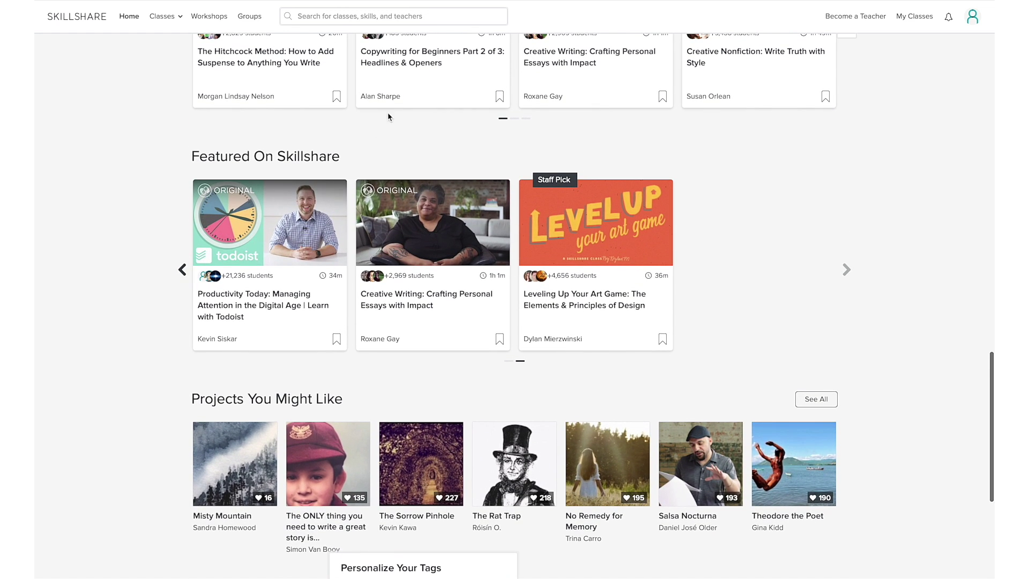
mouse_move(296, 227)
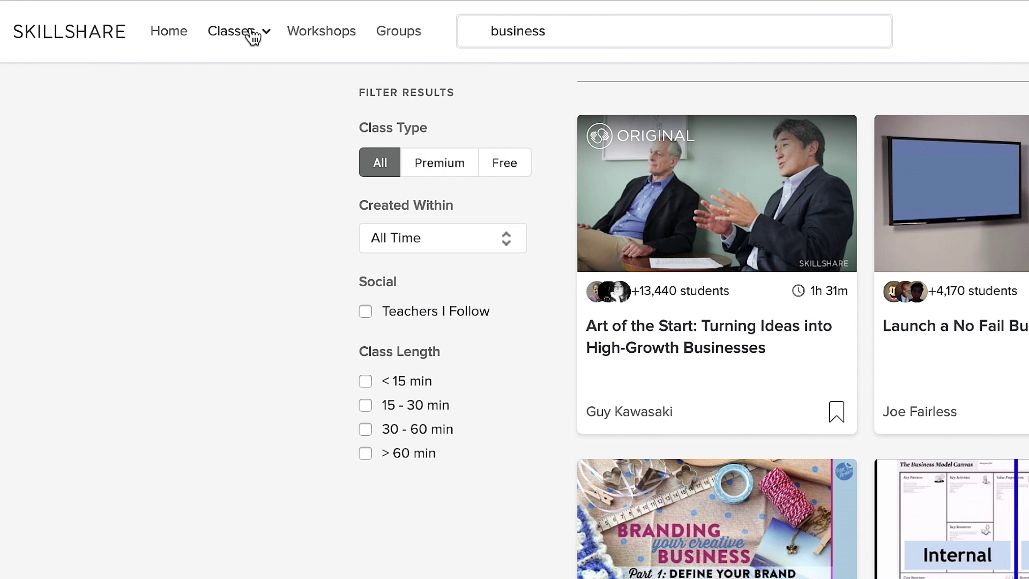
mouse_move(252, 35)
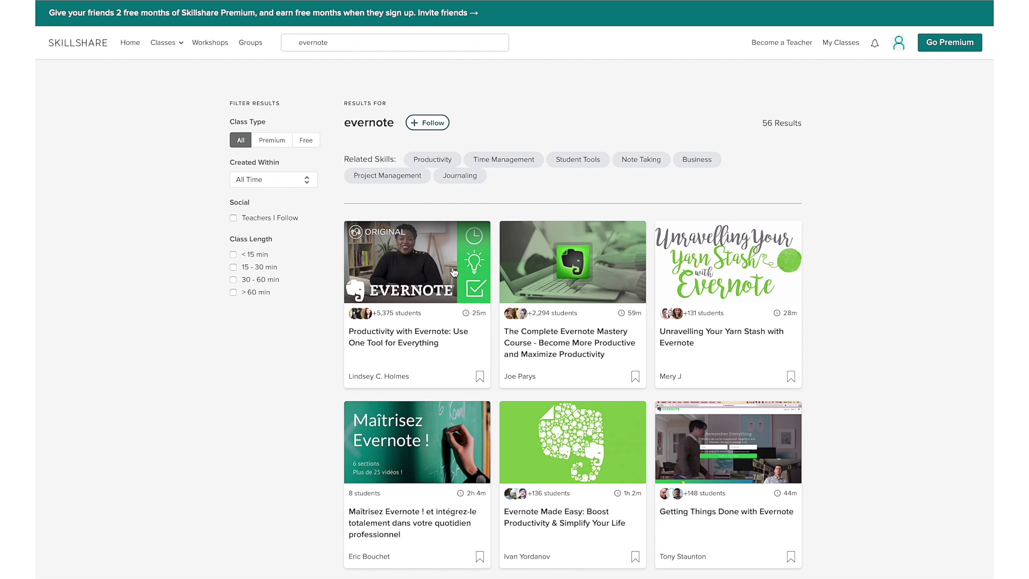
scroll(454, 272, "down", 2)
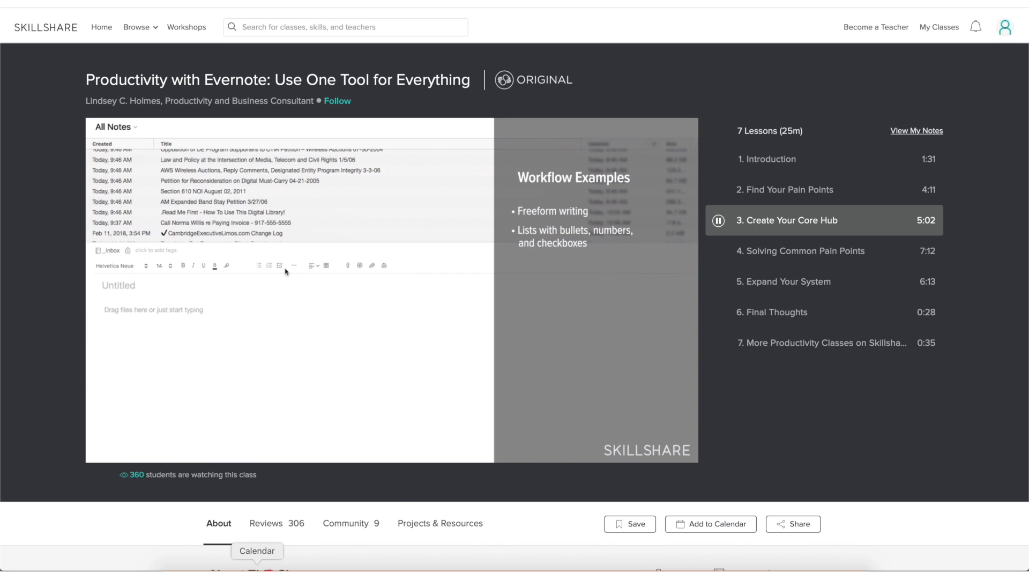
- Seek the Create Your Core Hub lesson video ahead to 2:56
left_click(443, 438)
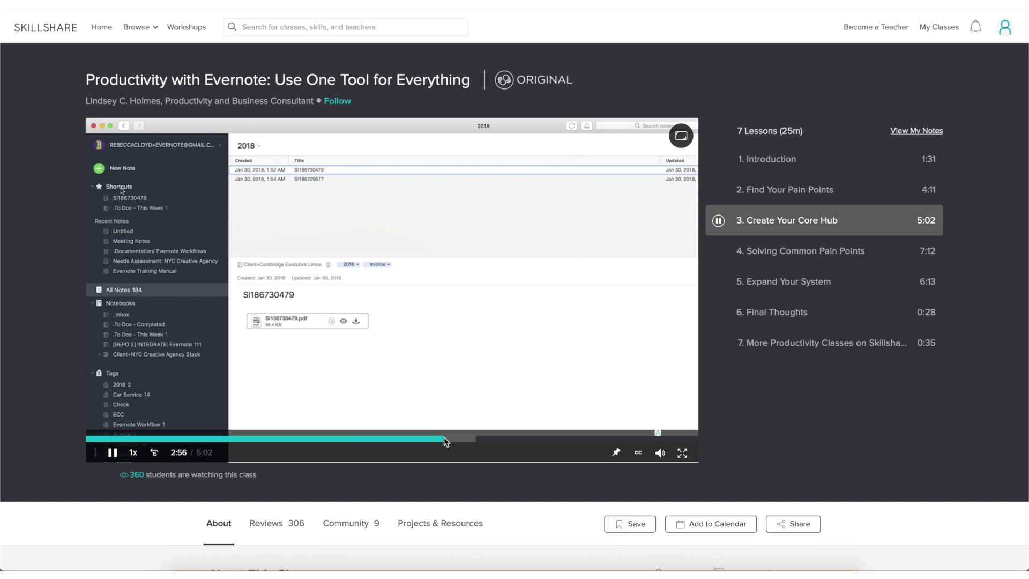